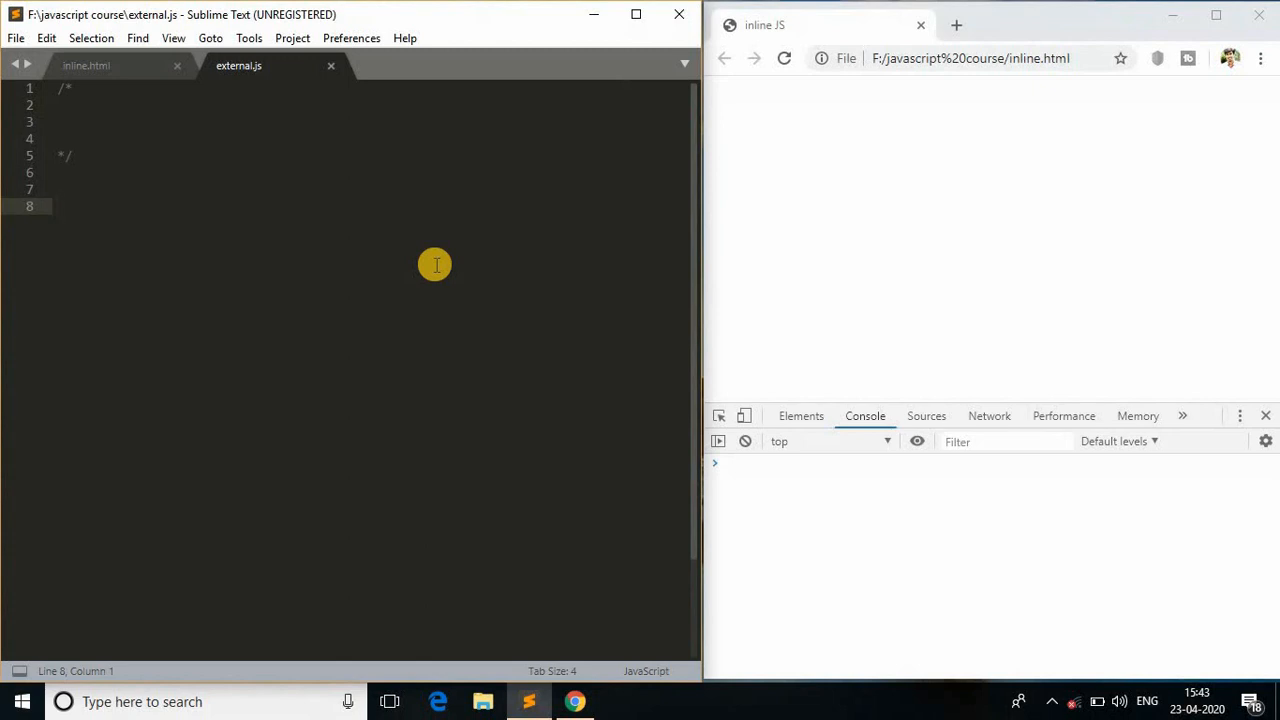
# Write the heading then >, <, ==, !=, >=, <= each on its own comment line
pyautogui.press('Up')
pyautogui.press('Up')
pyautogui.press('Up')
pyautogui.press('Up')
pyautogui.press('Up')
pyautogui.press('Up')
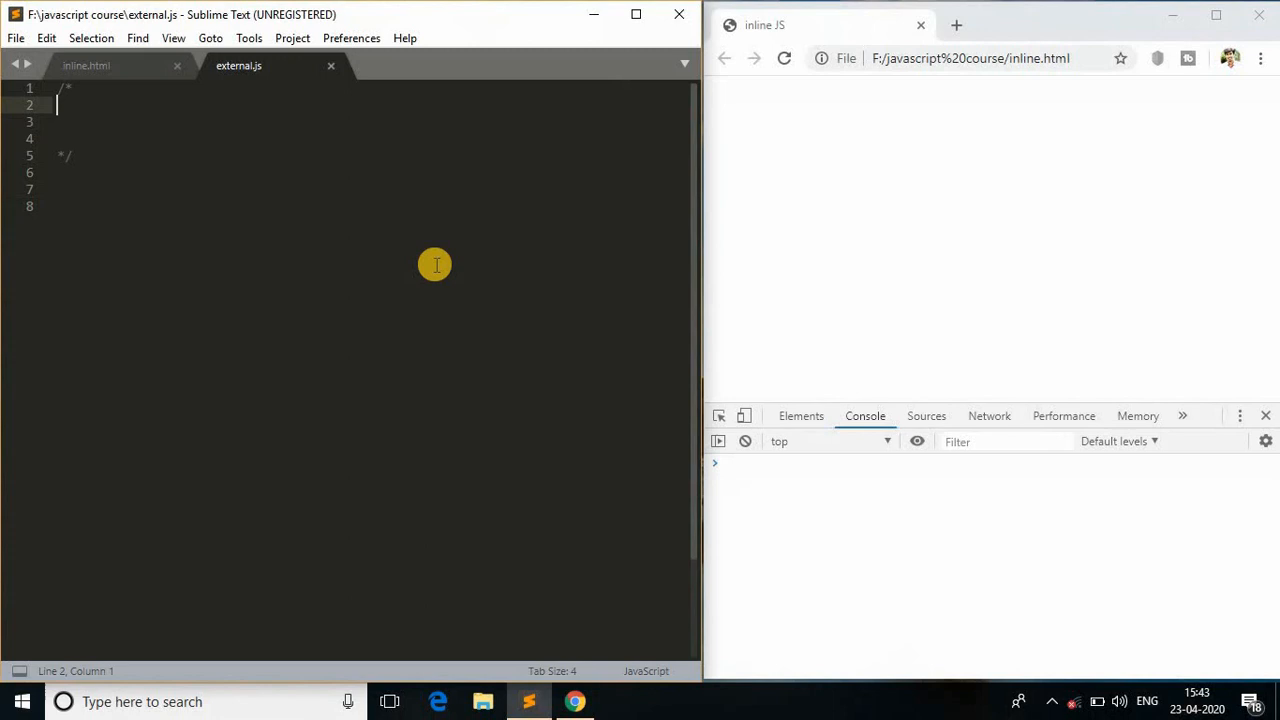
pyautogui.write('Compa')
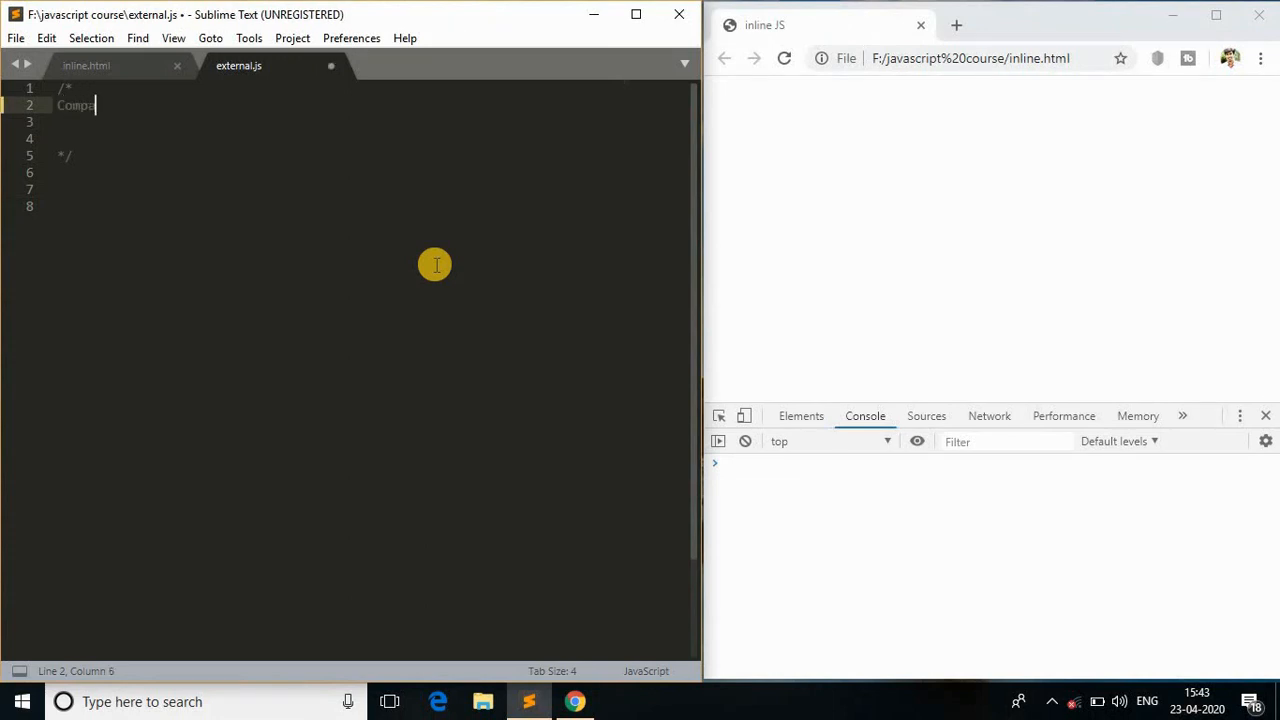
pyautogui.write('rison Opera')
pyautogui.write('tor')
pyautogui.write(' :')
pyautogui.press('Return')
pyautogui.press('Return')
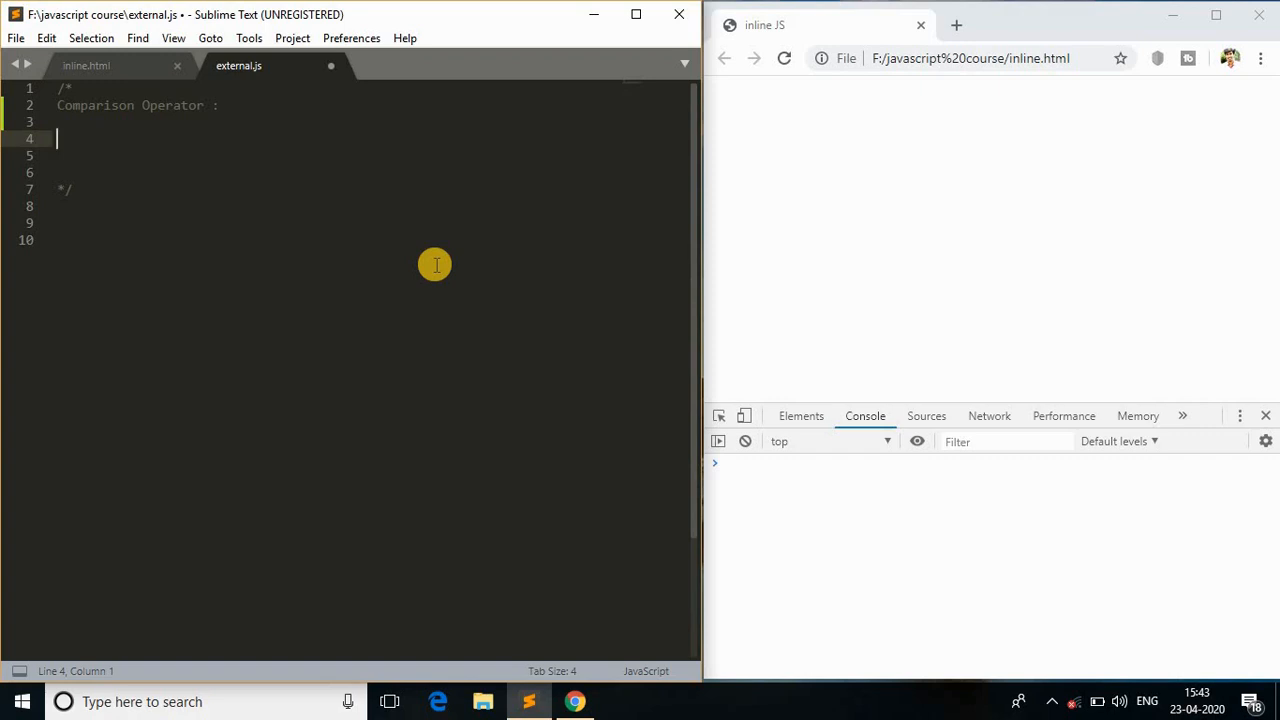
pyautogui.write('>')
pyautogui.press('Return')
pyautogui.write('<')
pyautogui.press('Return')
pyautogui.write('==')
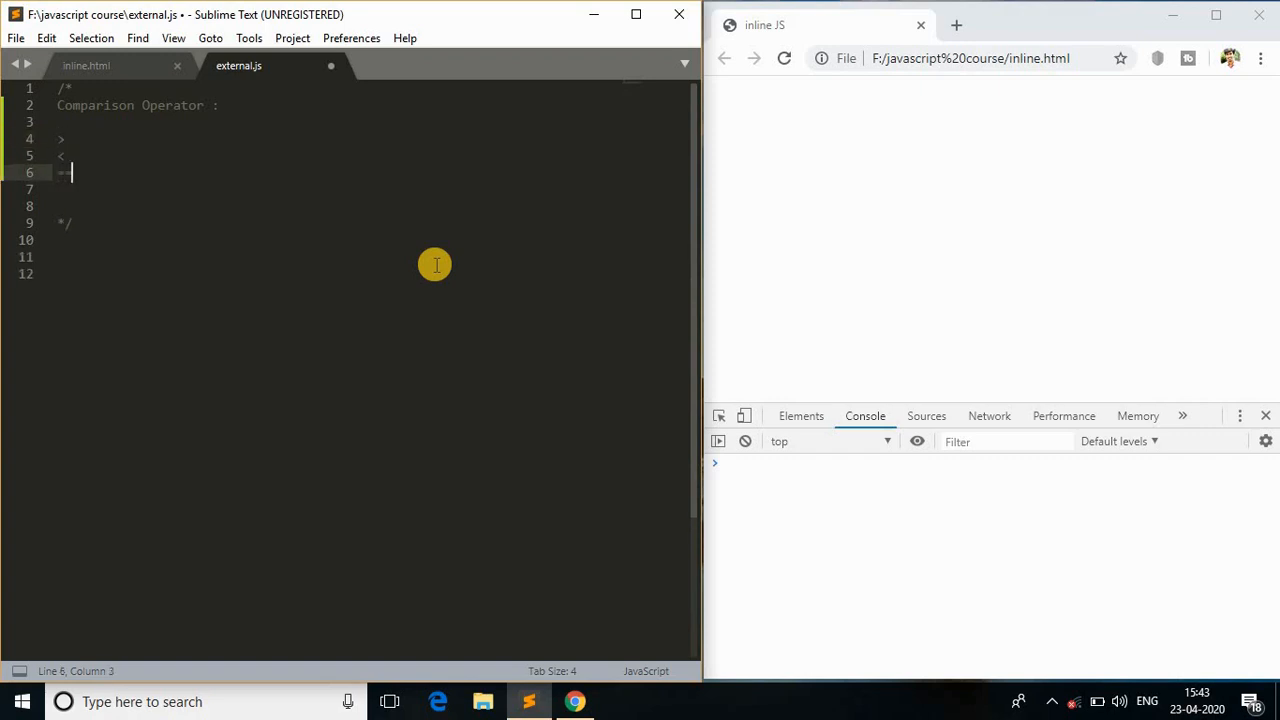
pyautogui.press('Return')
pyautogui.write('!=')
pyautogui.press('Return')
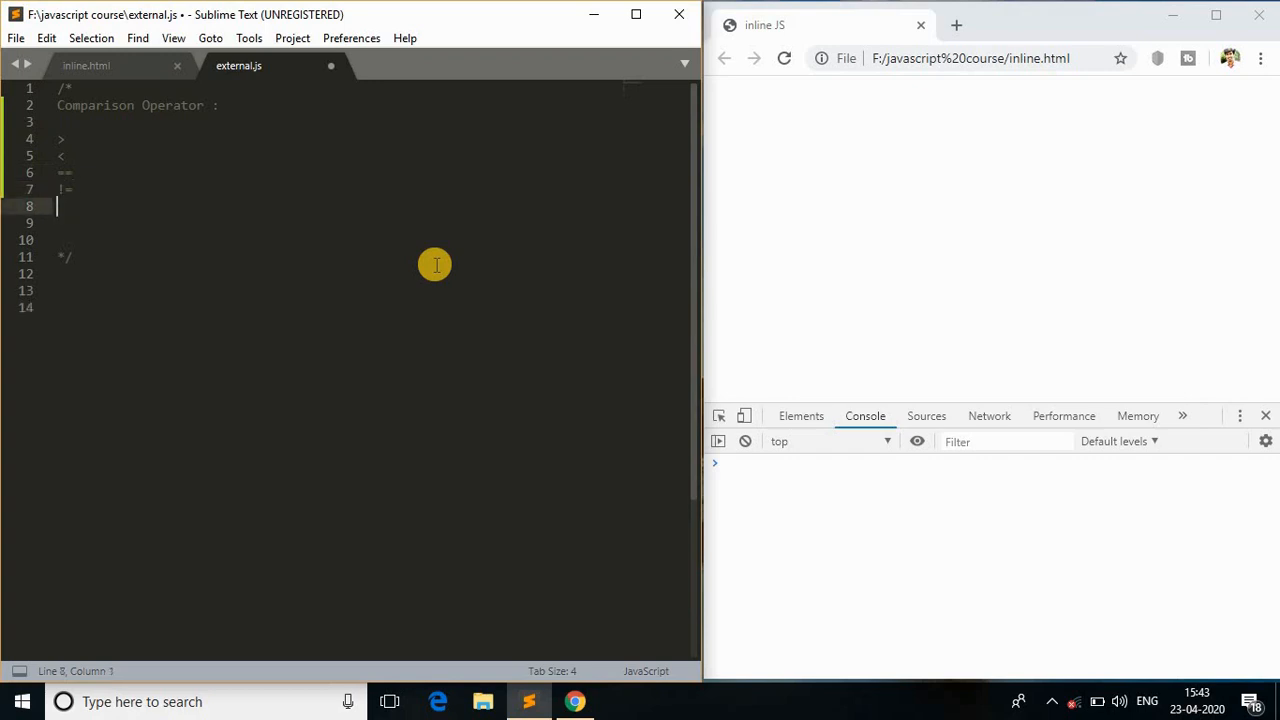
pyautogui.write('>=')
pyautogui.press('Return')
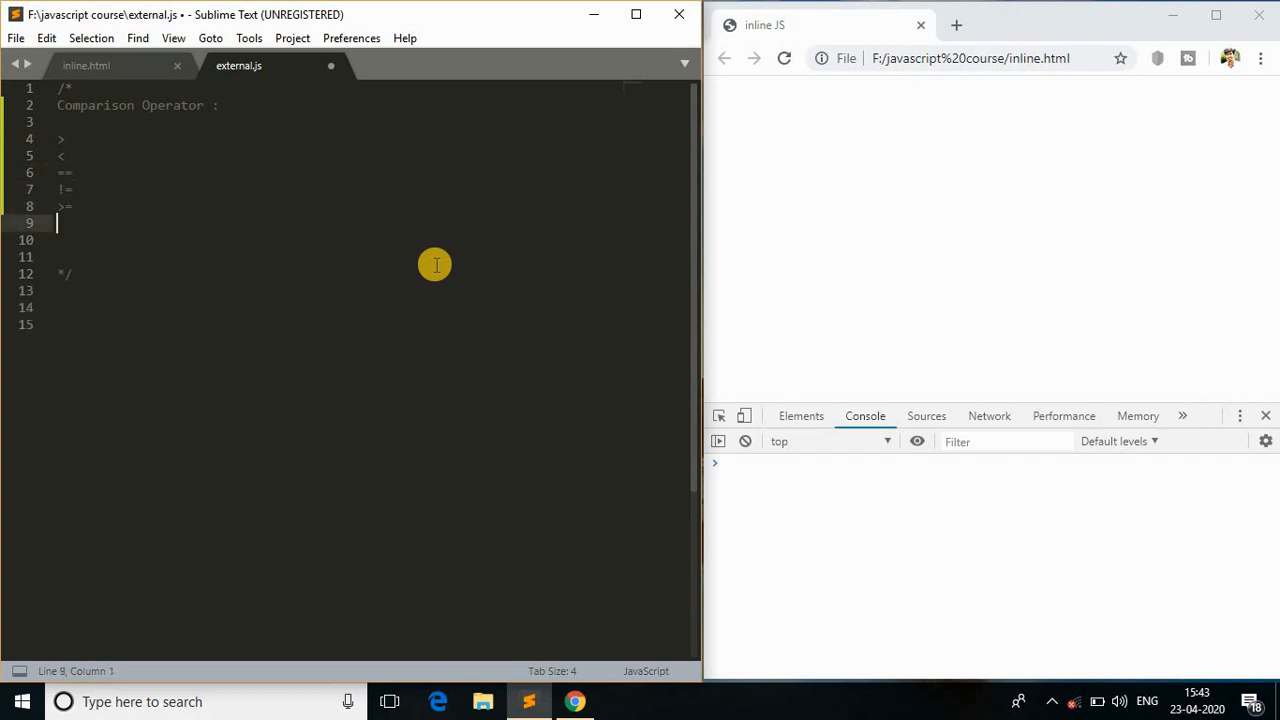
pyautogui.write('<=')
pyautogui.hotkey('shift', 'Up')
pyautogui.hotkey('shift', 'Up')
pyautogui.hotkey('shift', 'Up')
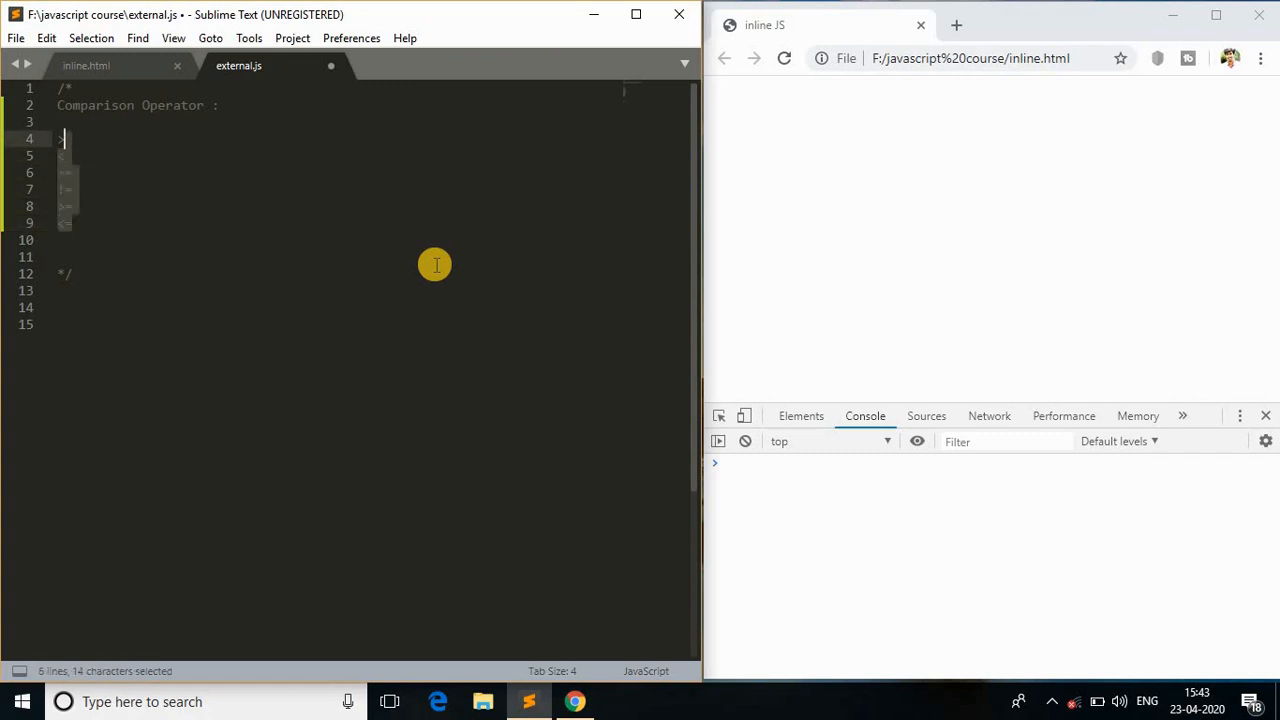
pyautogui.hotkey('shift', 'Home')
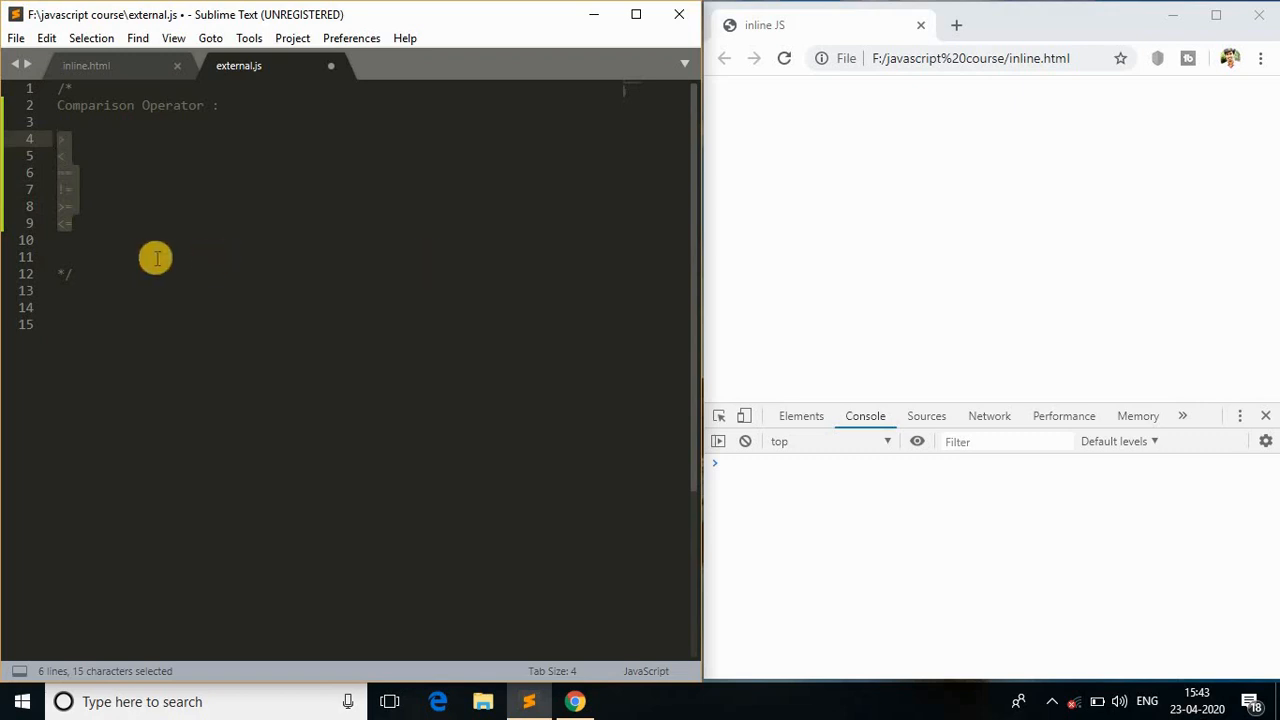
pyautogui.click(84, 239)
pyautogui.moveTo(84, 239); pyautogui.dragTo(44, 150)
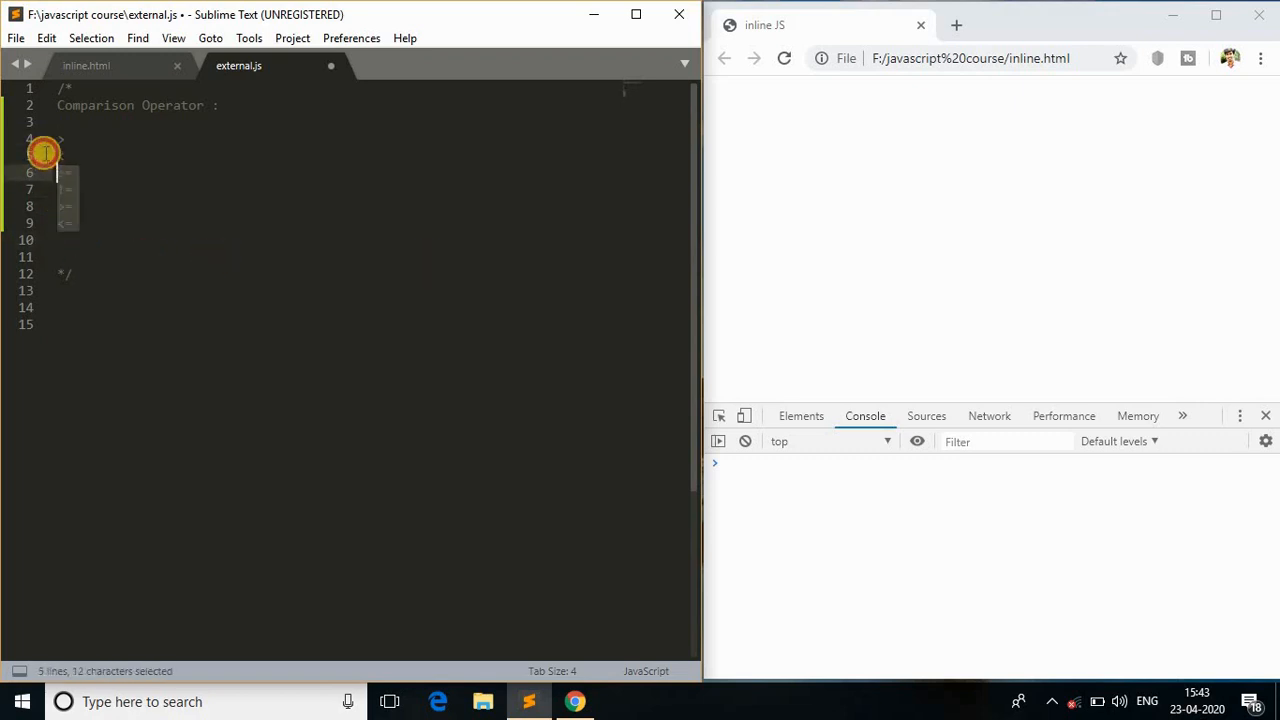
pyautogui.click(89, 227)
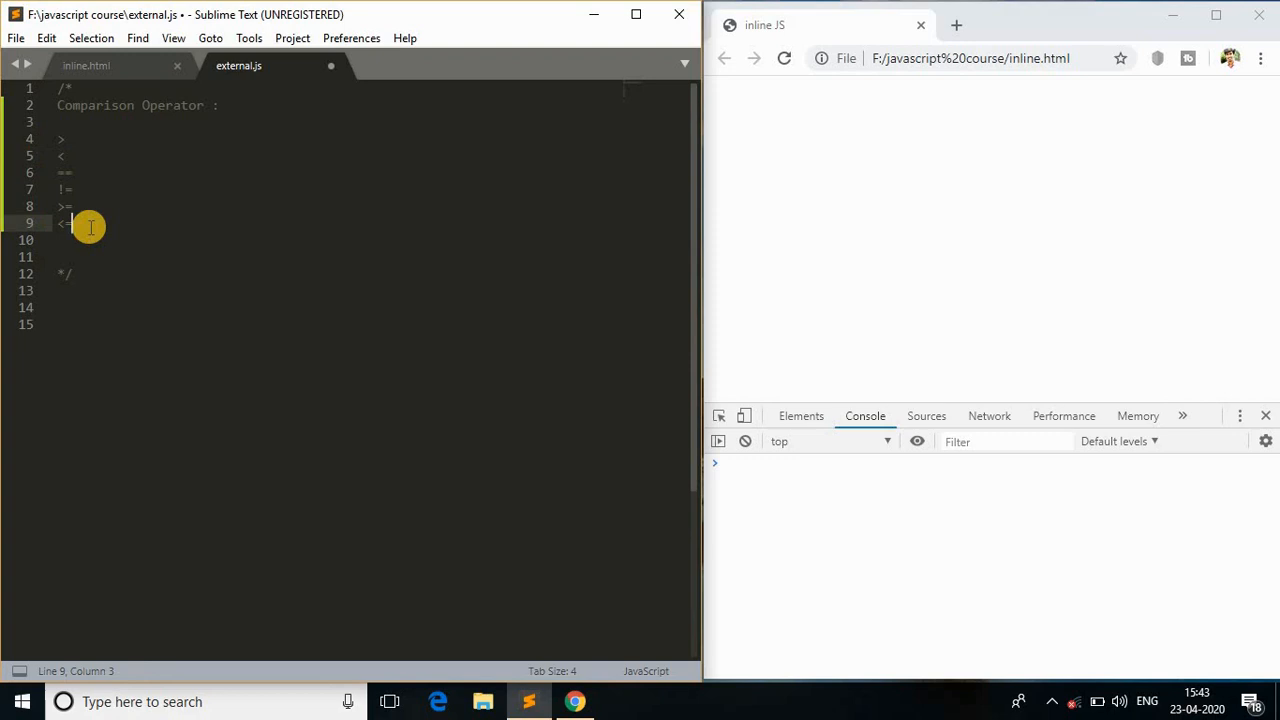
pyautogui.click(81, 215)
pyautogui.moveTo(81, 215); pyautogui.dragTo(56, 138)
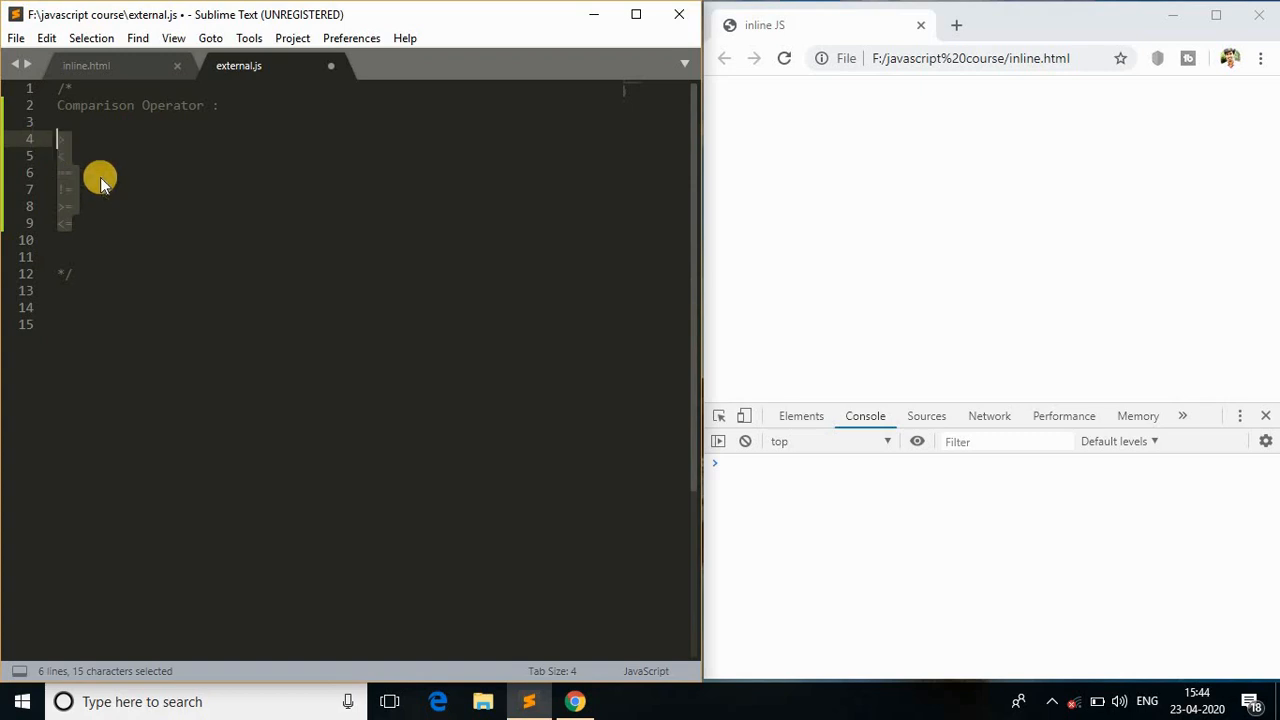
# Write console.log(1 == 1); on line 14, save, and reload Chrome to show true
pyautogui.click(75, 307)
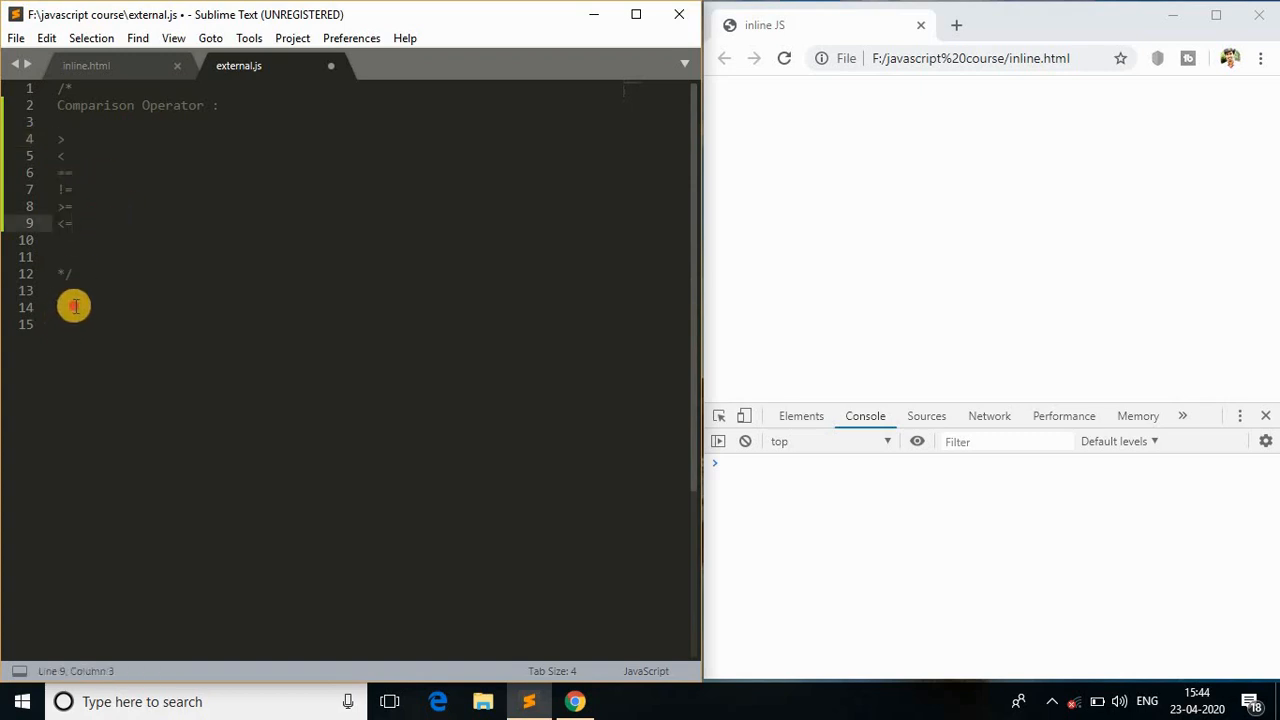
pyautogui.write('cons')
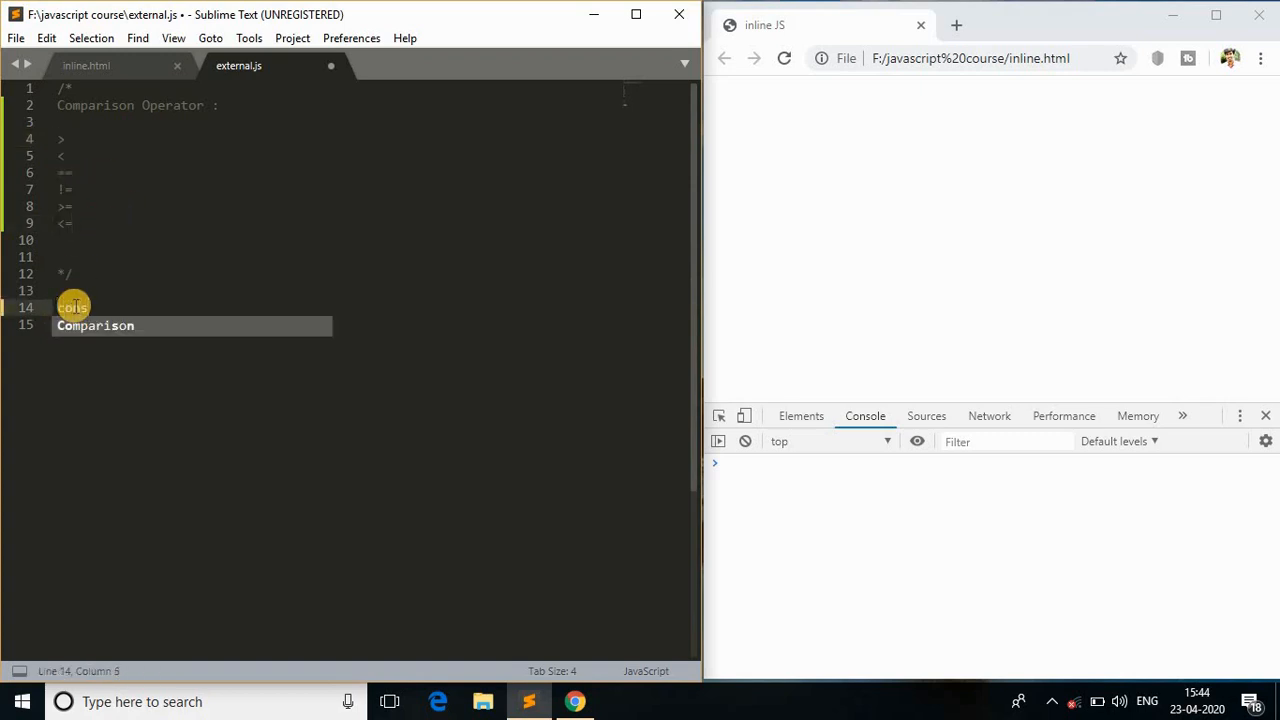
pyautogui.write('ole.')
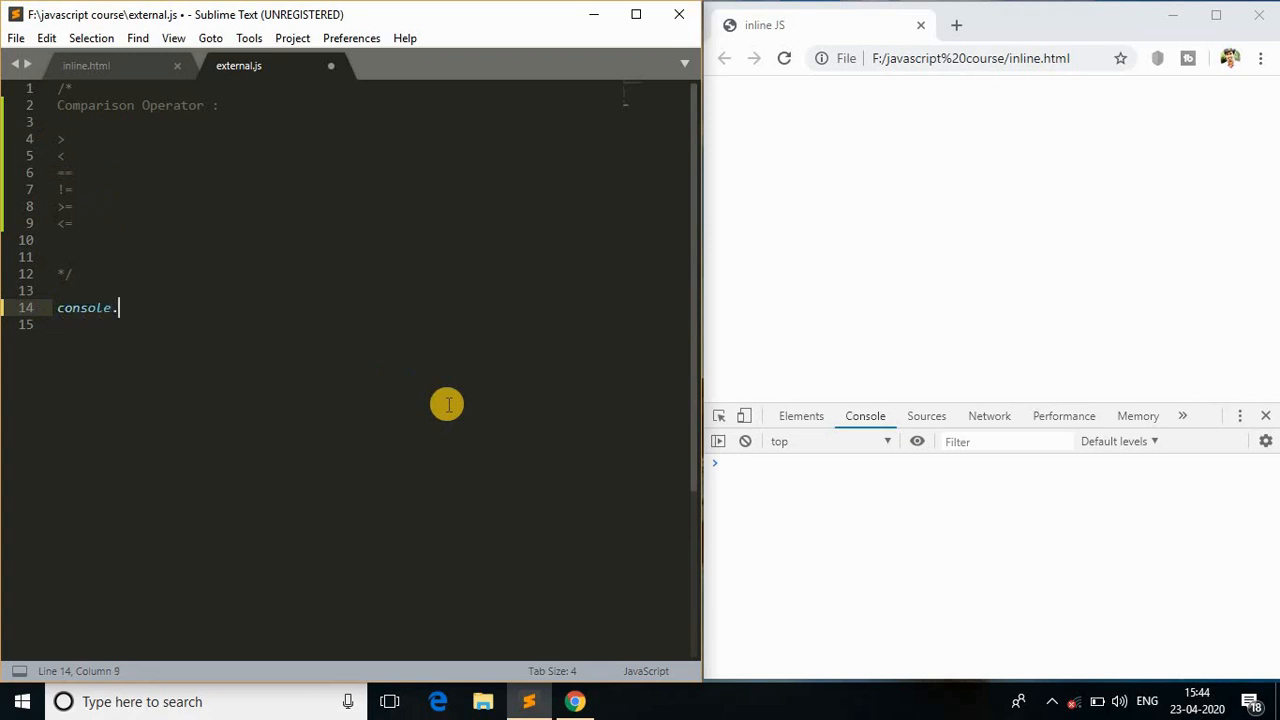
pyautogui.write('log();')
pyautogui.press('Left')
pyautogui.press('Left')
pyautogui.write('1 == ')
pyautogui.write('1')
pyautogui.hotkey('ctrl', 's')
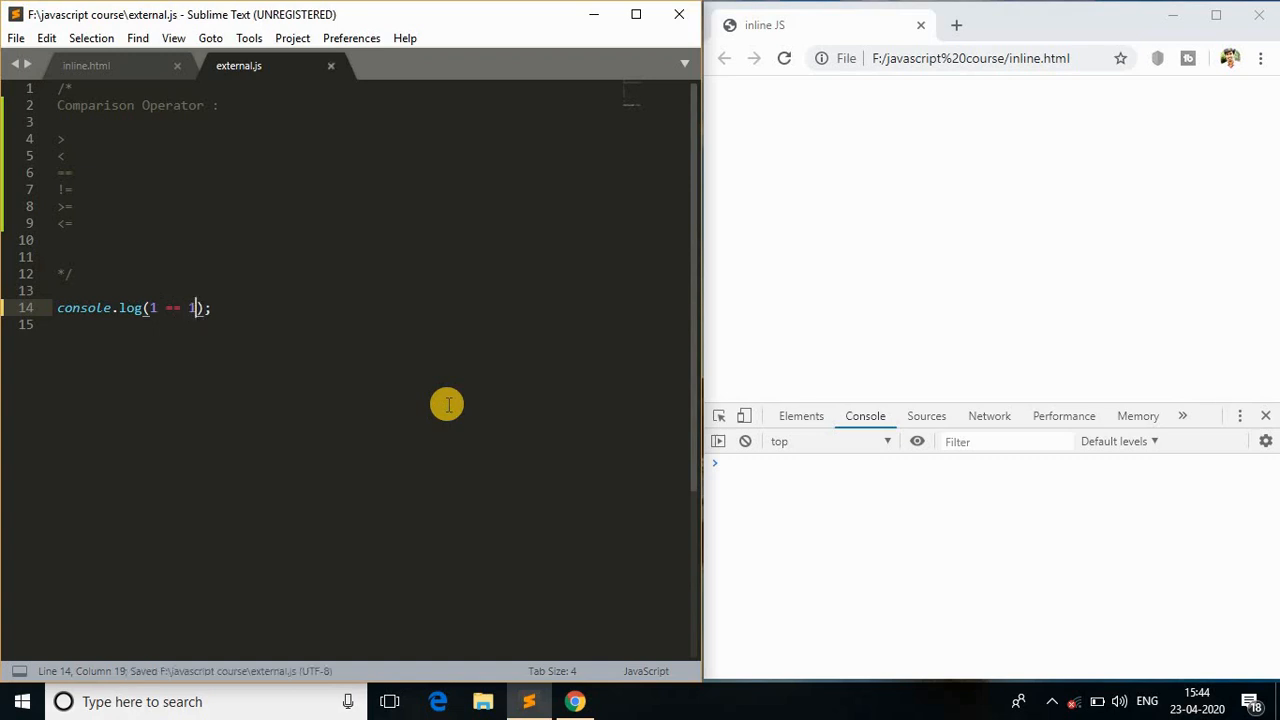
pyautogui.click(784, 58)
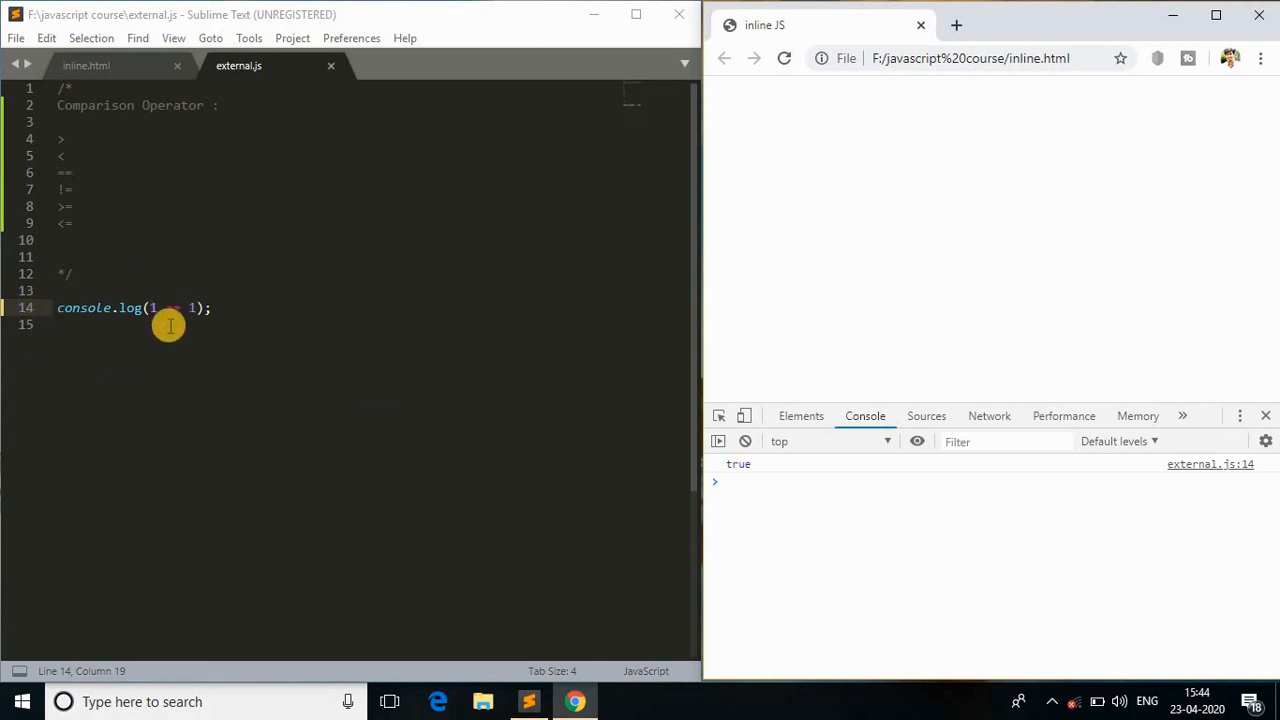
# Change line 14 to console.log(1 != 1);, save, and reload Chrome to print false
pyautogui.click(176, 307)
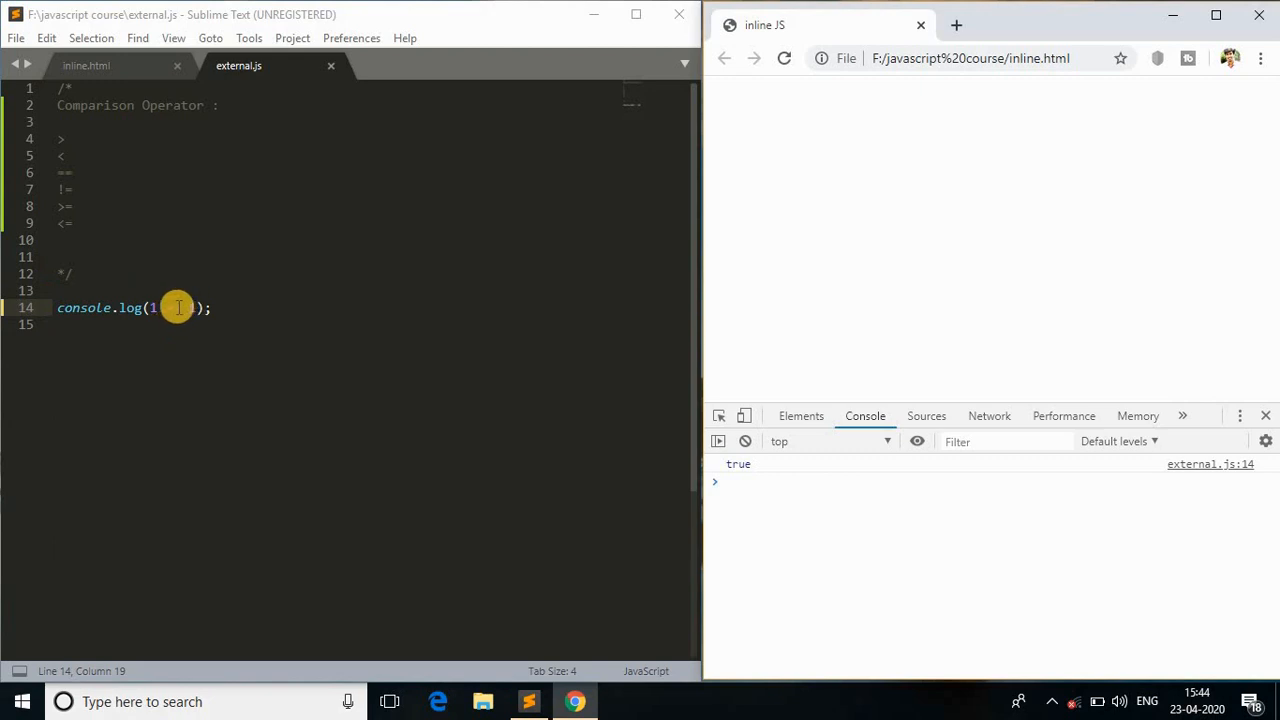
pyautogui.press('BackSpace')
pyautogui.press('BackSpace')
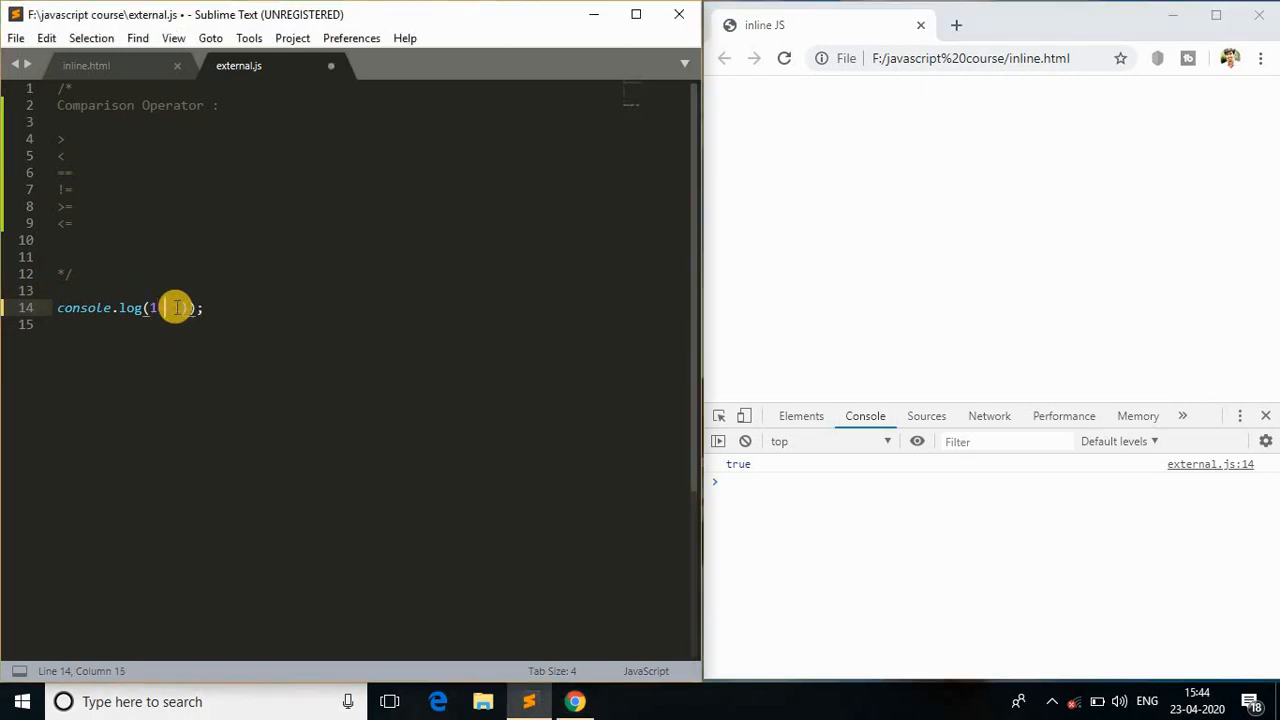
pyautogui.write('>')
pyautogui.hotkey('ctrl', 's')
pyautogui.hotkey('ctrl', 's')
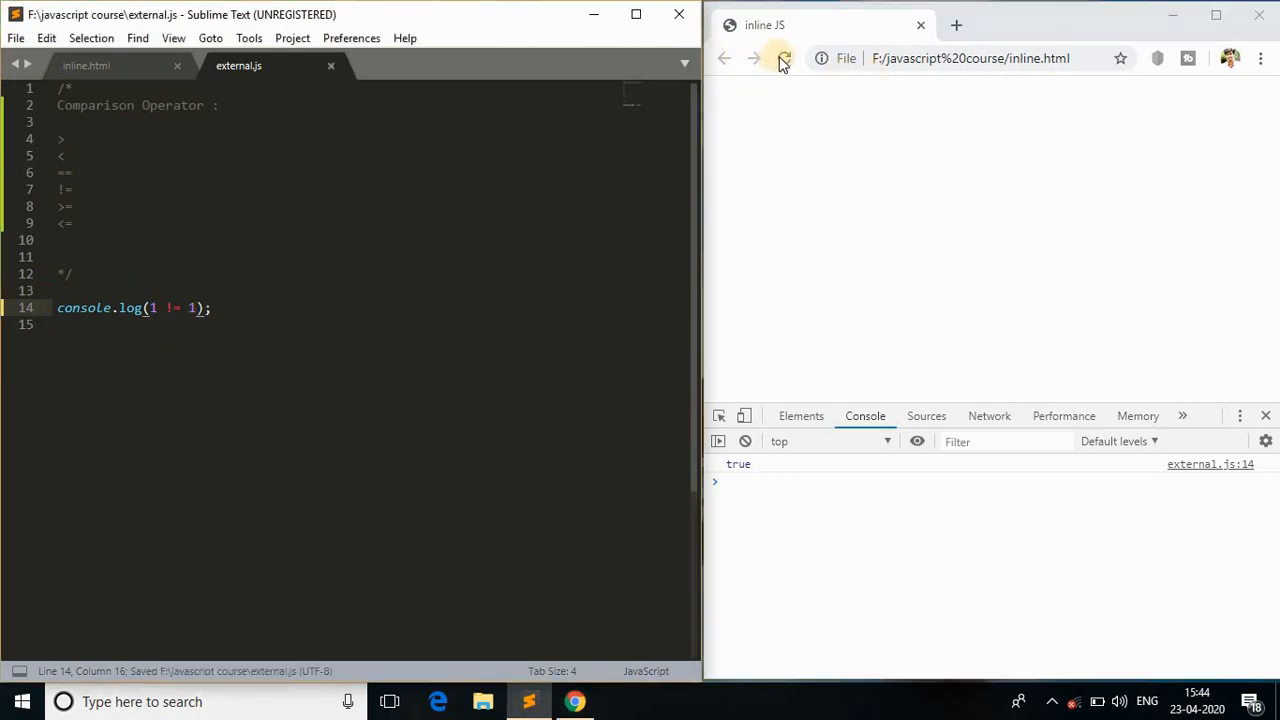
pyautogui.click(784, 58)
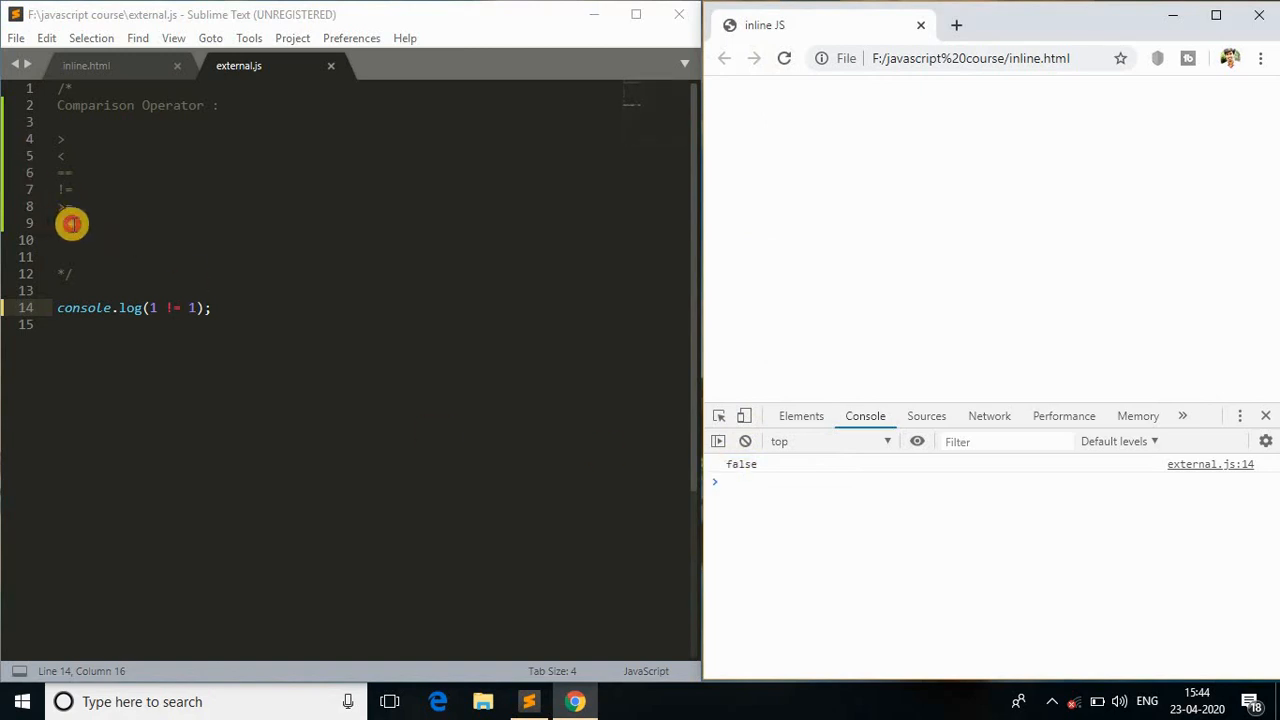
# Highlight the operator list in the comment and the 1 != 1 comparison on line 14
pyautogui.moveTo(72, 223); pyautogui.dragTo(57, 155)
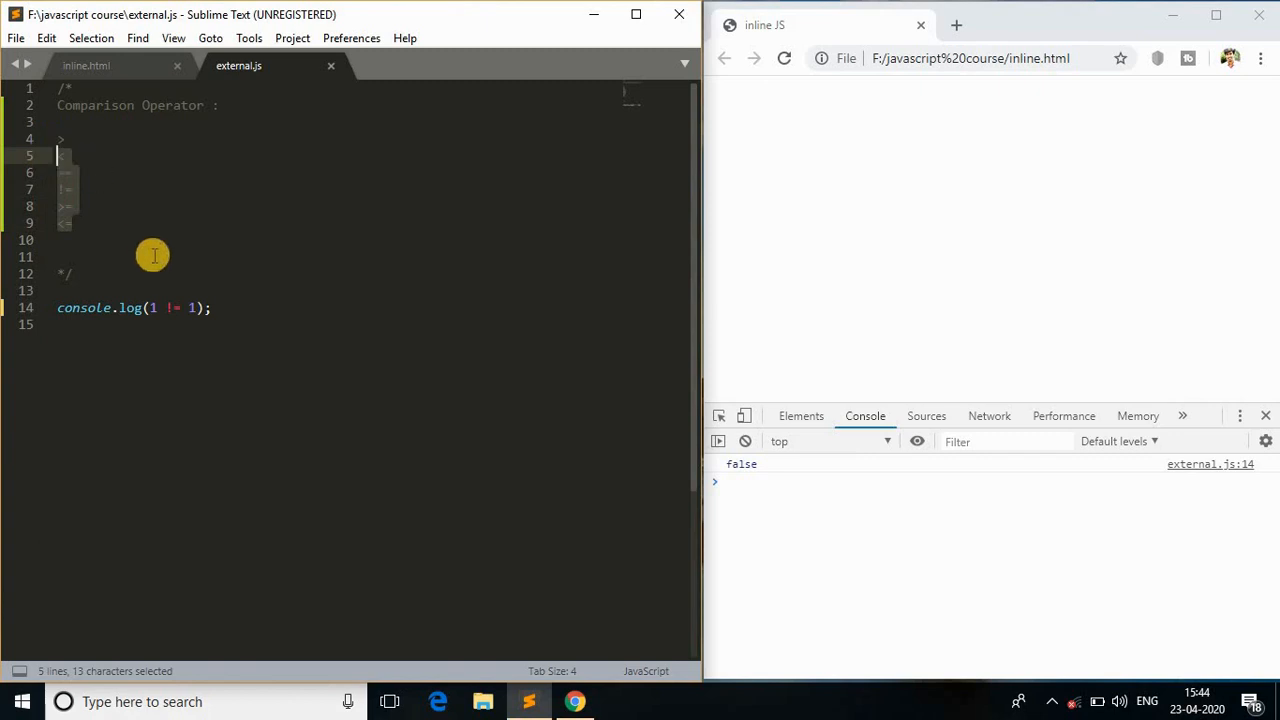
pyautogui.moveTo(150, 307); pyautogui.dragTo(199, 308)
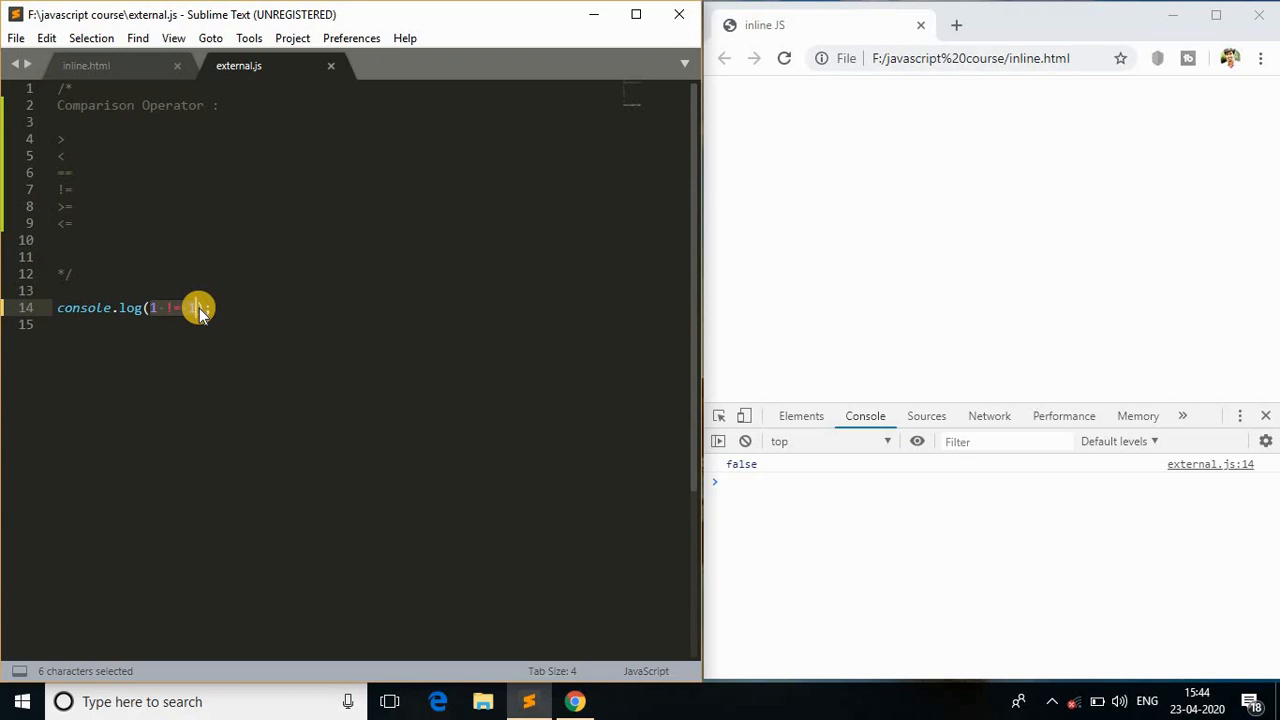
# Duplicate line 14 into console.log(1 >= 1);, save, and reload Chrome for true
pyautogui.click(199, 308)
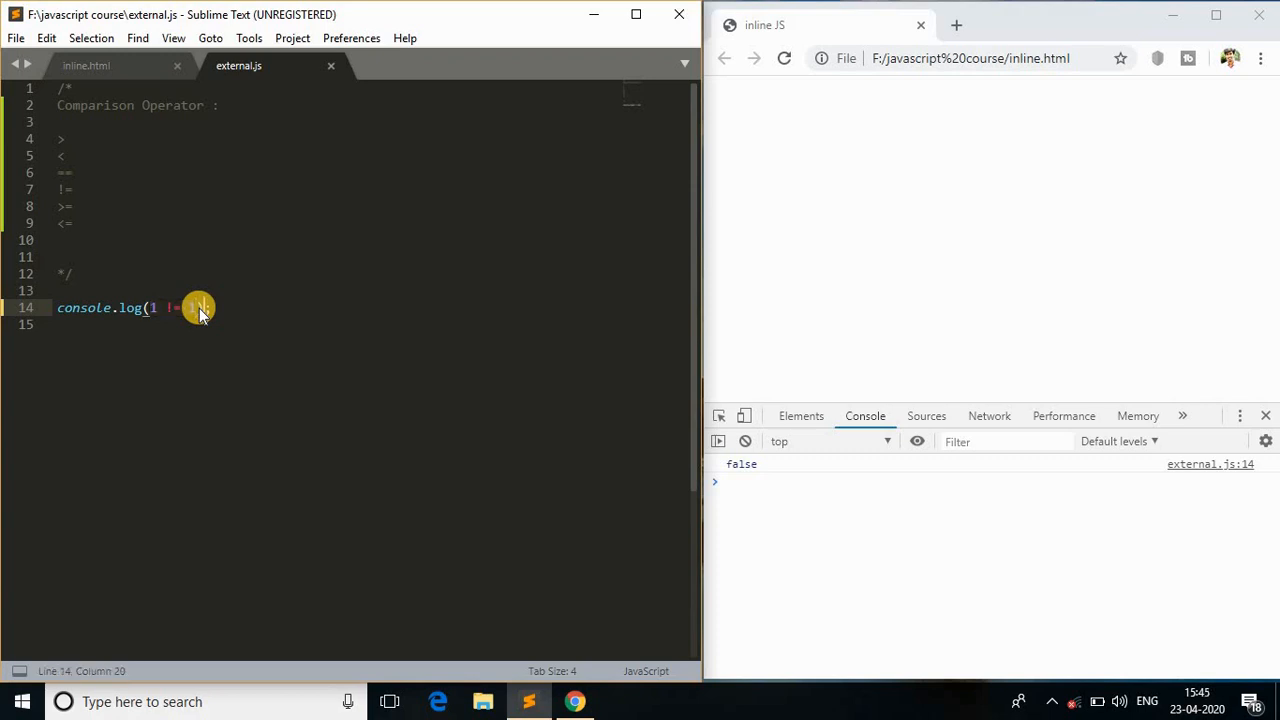
pyautogui.hotkey('ctrl', 'shift', 'd')
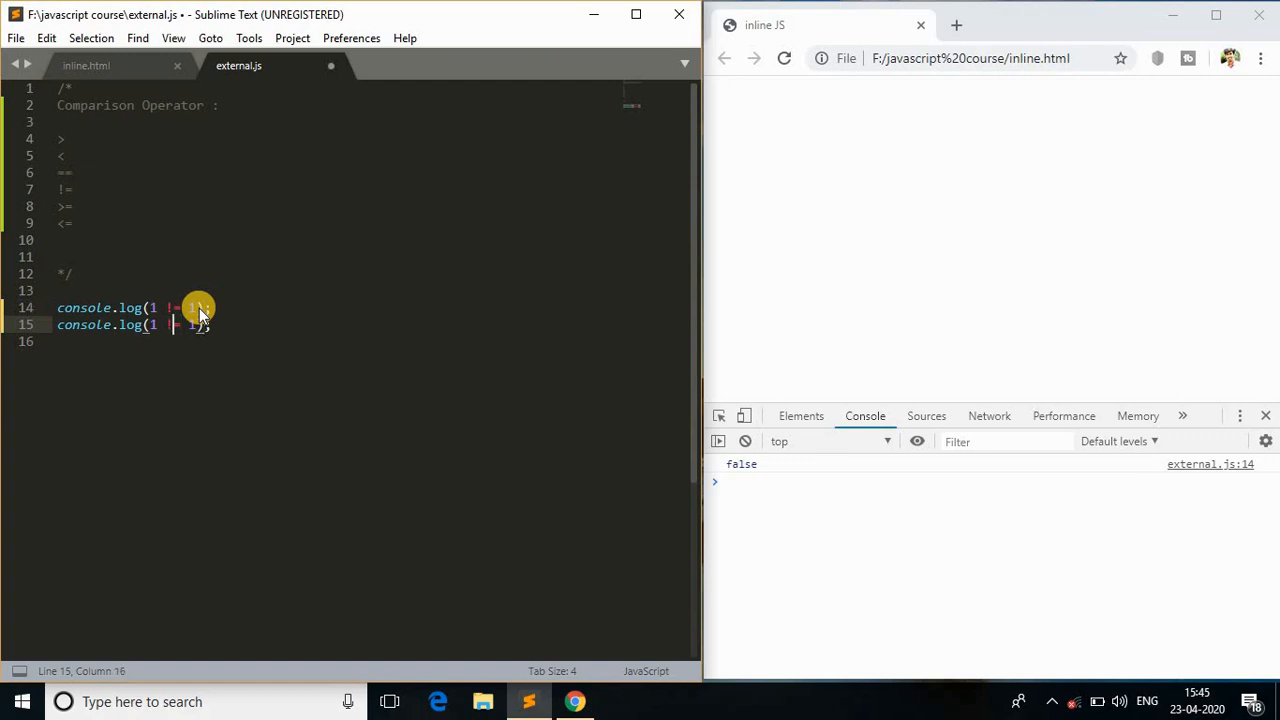
pyautogui.hotkey('ctrl', 's')
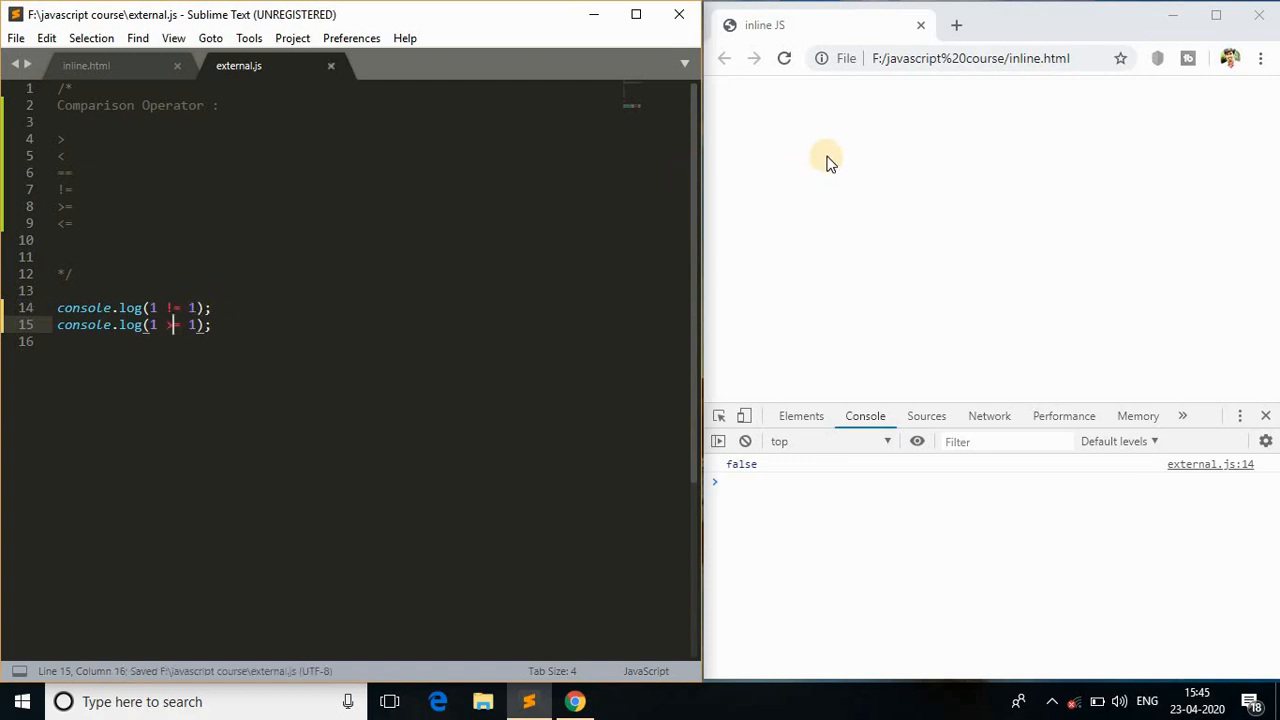
pyautogui.click(784, 58)
pyautogui.click(787, 62)
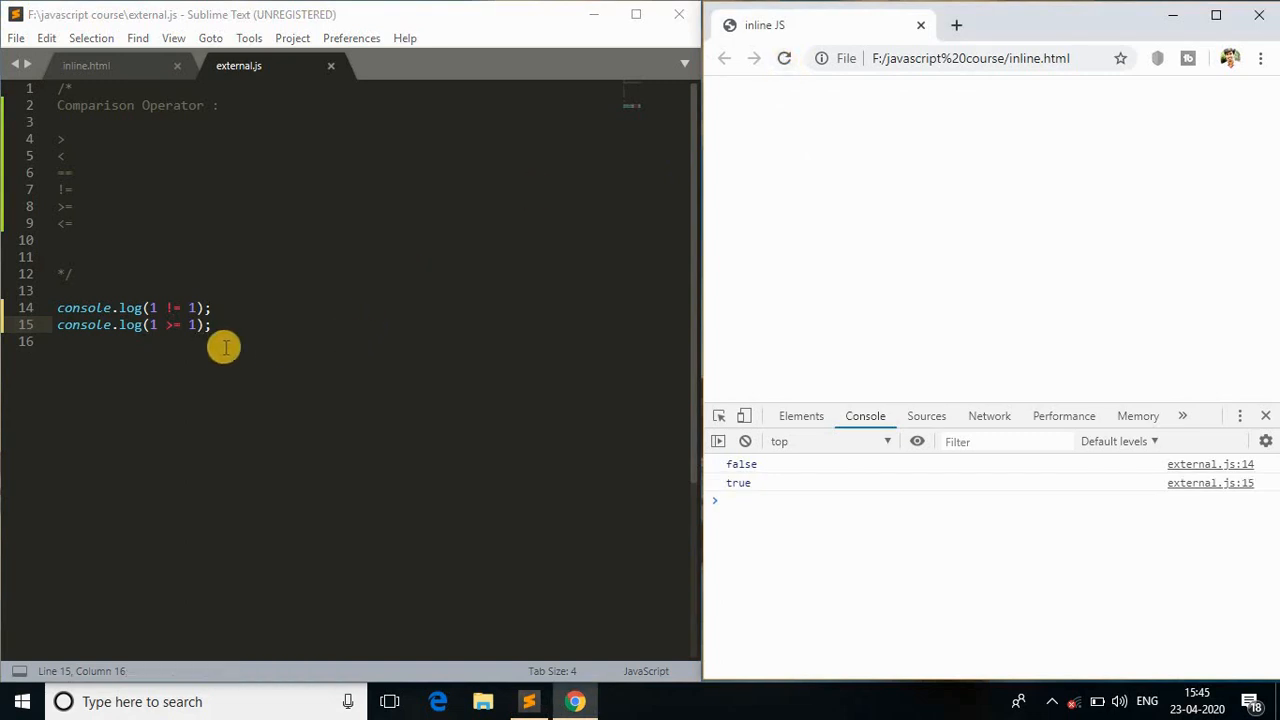
# Duplicate line 15 into console.log(1 <= 1); on line 16, save, and reload for true
pyautogui.click(175, 325)
pyautogui.hotkey('ctrl', 'shift', 'd')
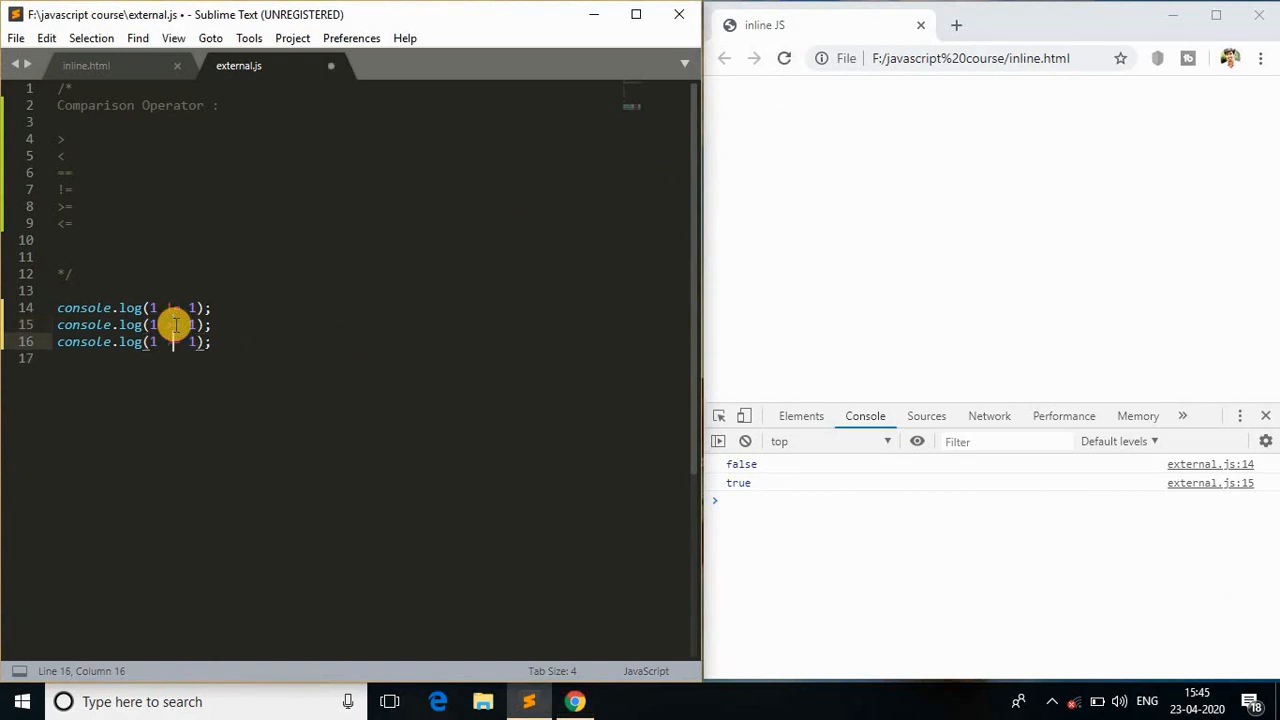
pyautogui.press('BackSpace')
pyautogui.write('<')
pyautogui.hotkey('ctrl', 's')
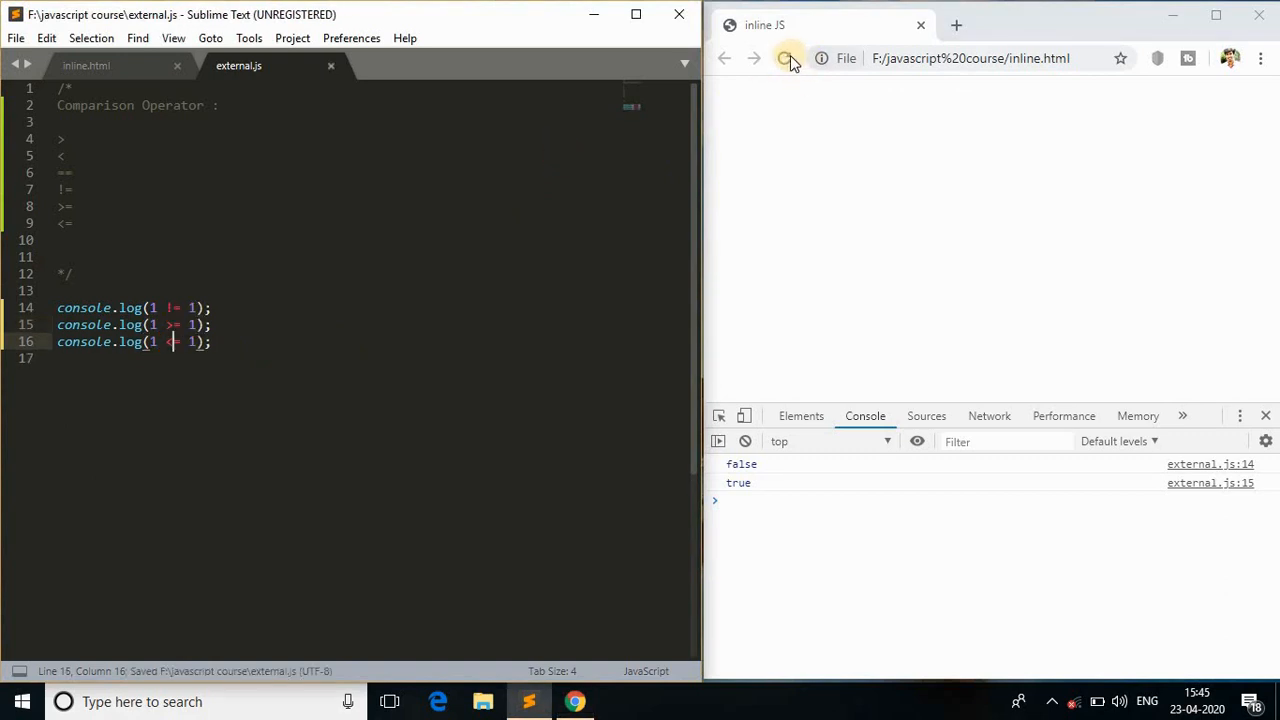
pyautogui.click(785, 58)
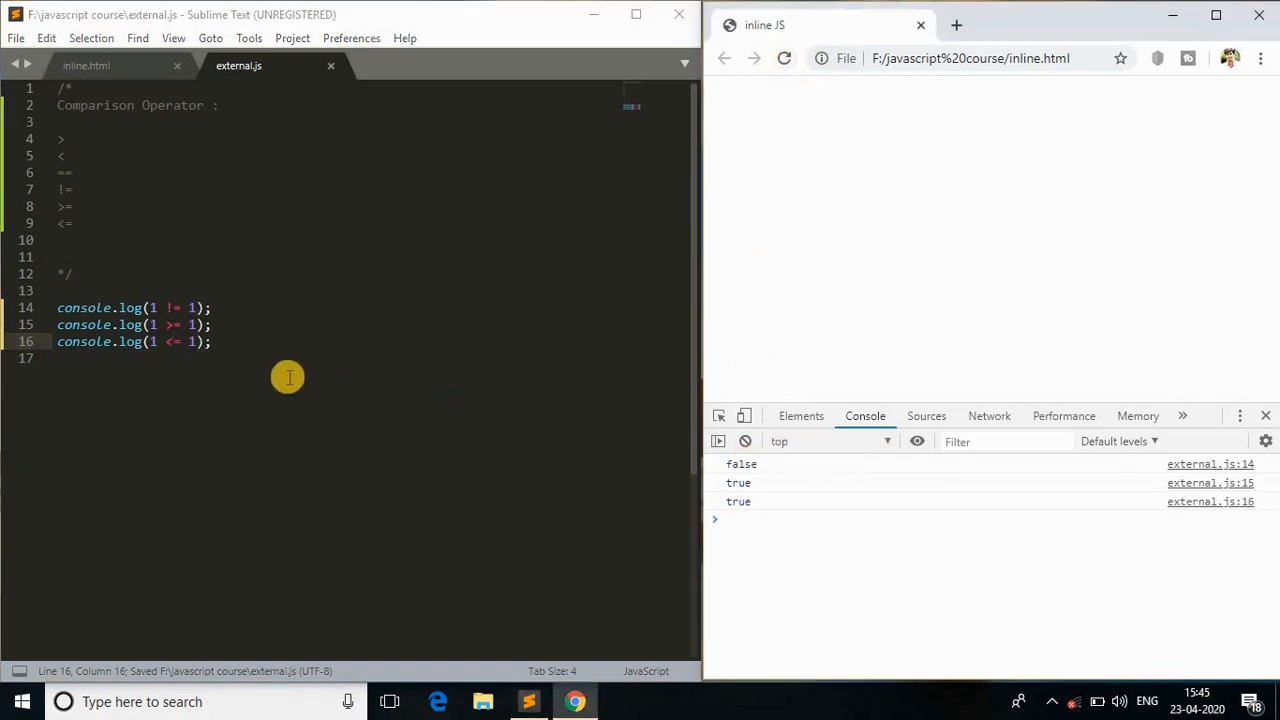
# Duplicate line 16 into console.log(1 < 1); on line 17, save, and reload to print false
pyautogui.moveTo(182, 342); pyautogui.dragTo(172, 342)
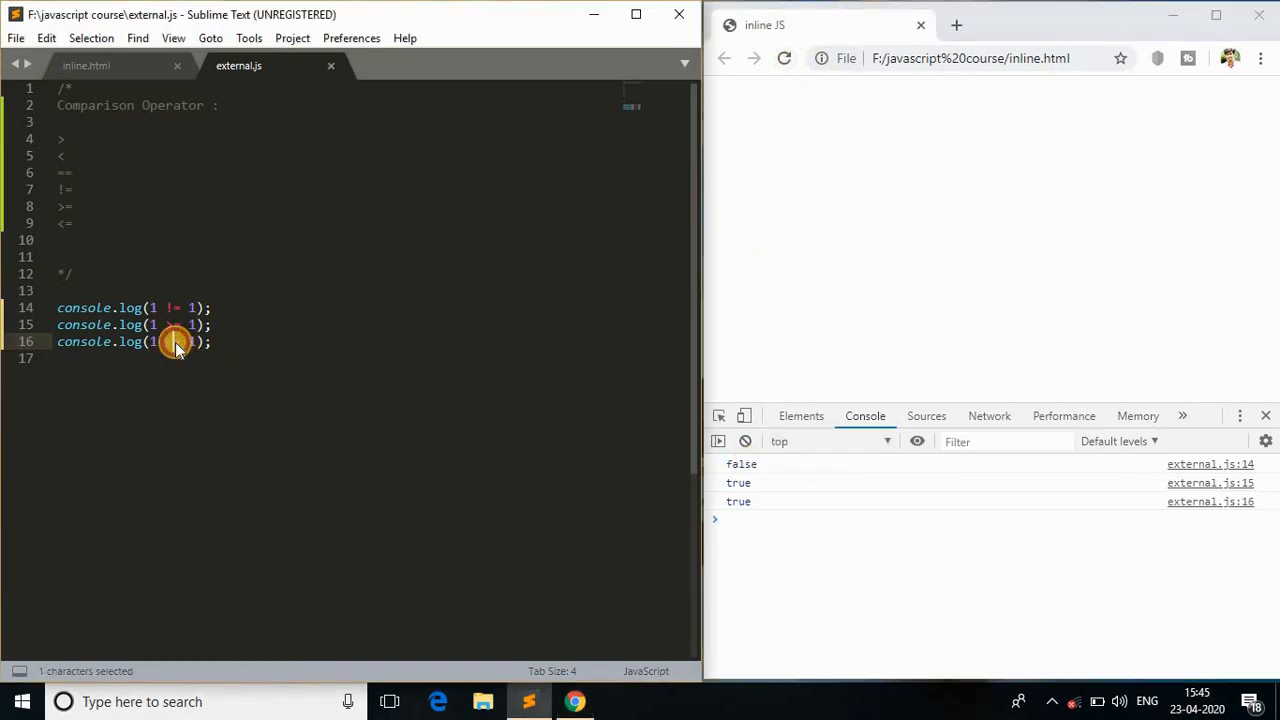
pyautogui.click(197, 345)
pyautogui.hotkey('ctrl', 'shift', 'd')
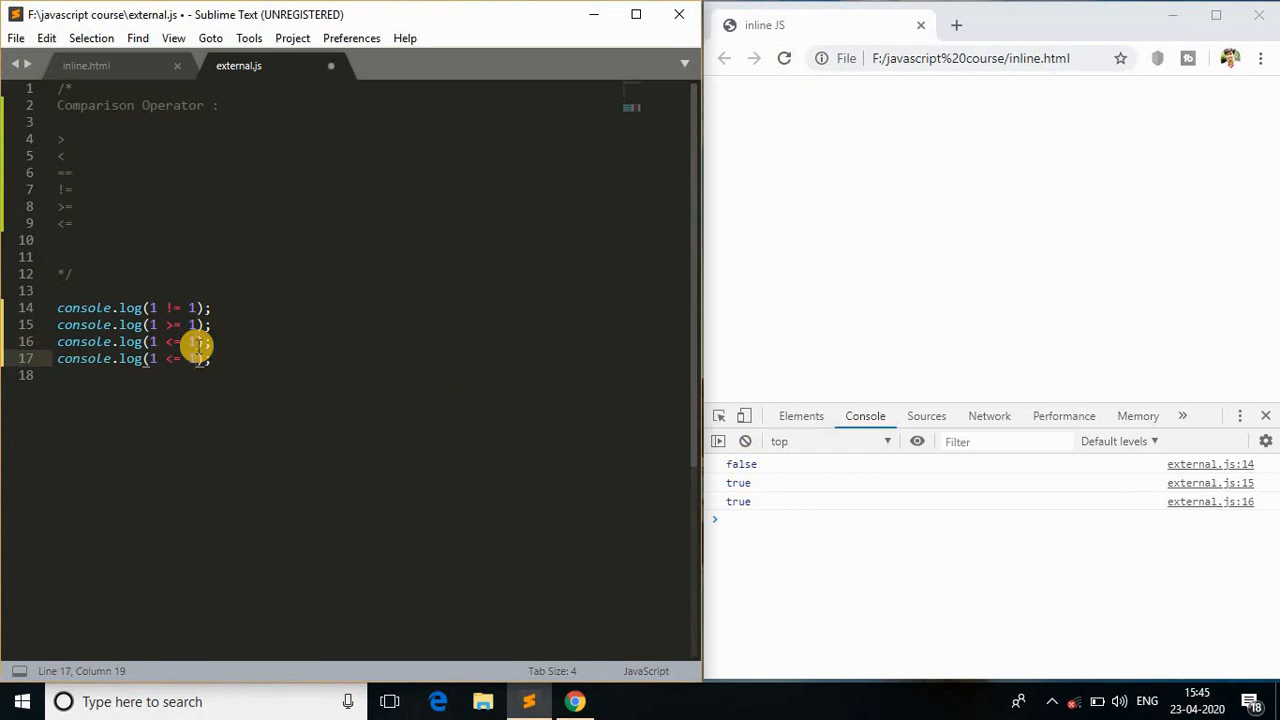
pyautogui.press('Left')
pyautogui.press('Left')
pyautogui.press('Delete')
pyautogui.hotkey('ctrl', 's')
pyautogui.click(784, 58)
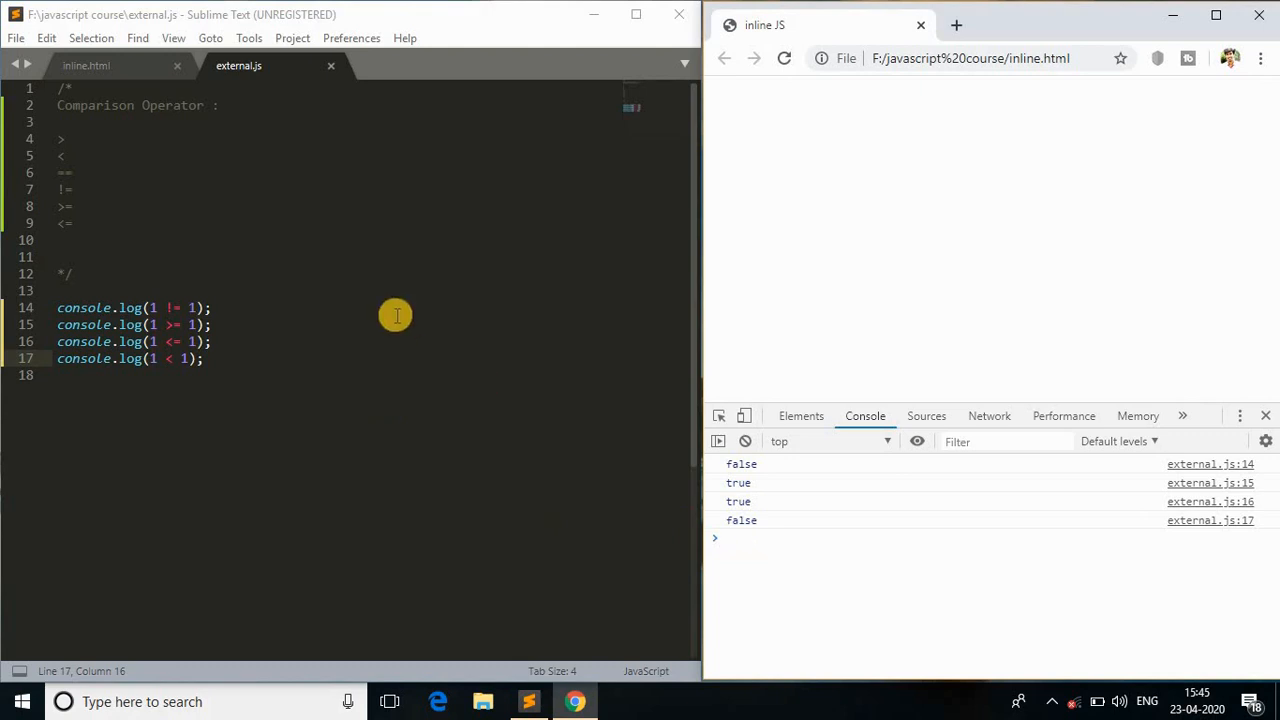
pyautogui.moveTo(78, 230); pyautogui.dragTo(44, 135)
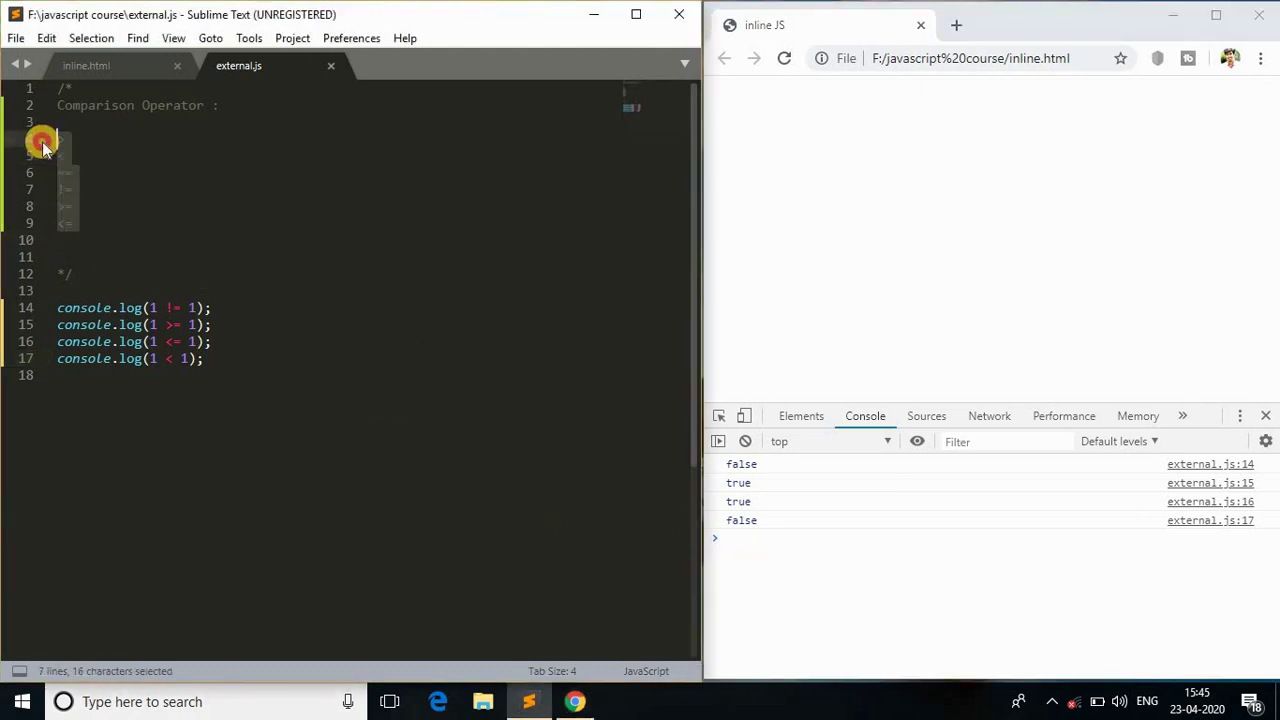
pyautogui.click(173, 330)
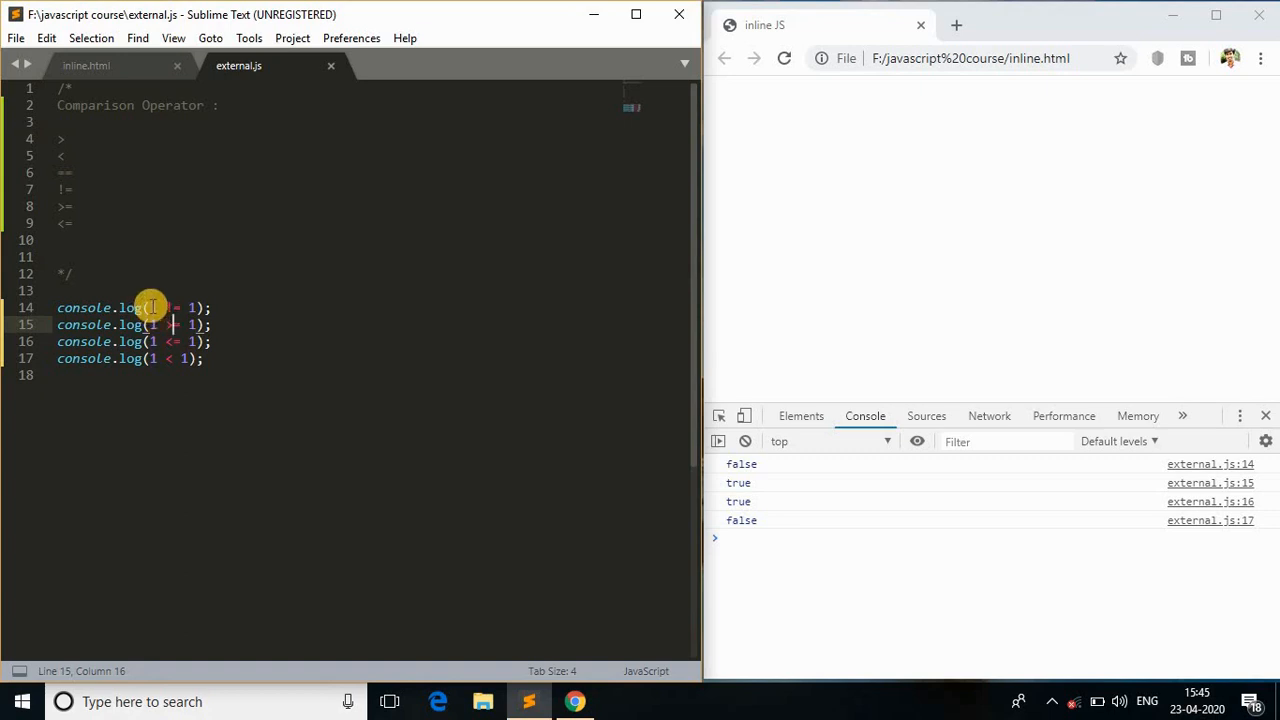
pyautogui.moveTo(163, 307); pyautogui.dragTo(193, 305)
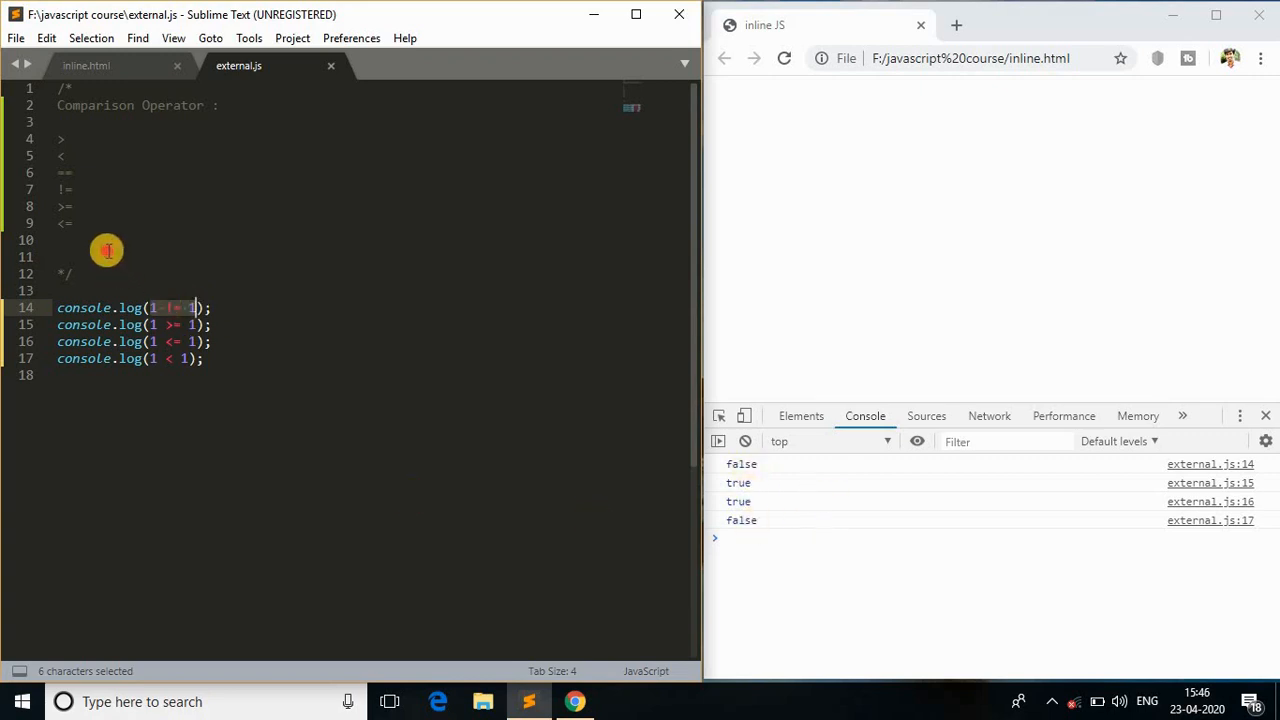
pyautogui.moveTo(66, 240); pyautogui.dragTo(44, 125)
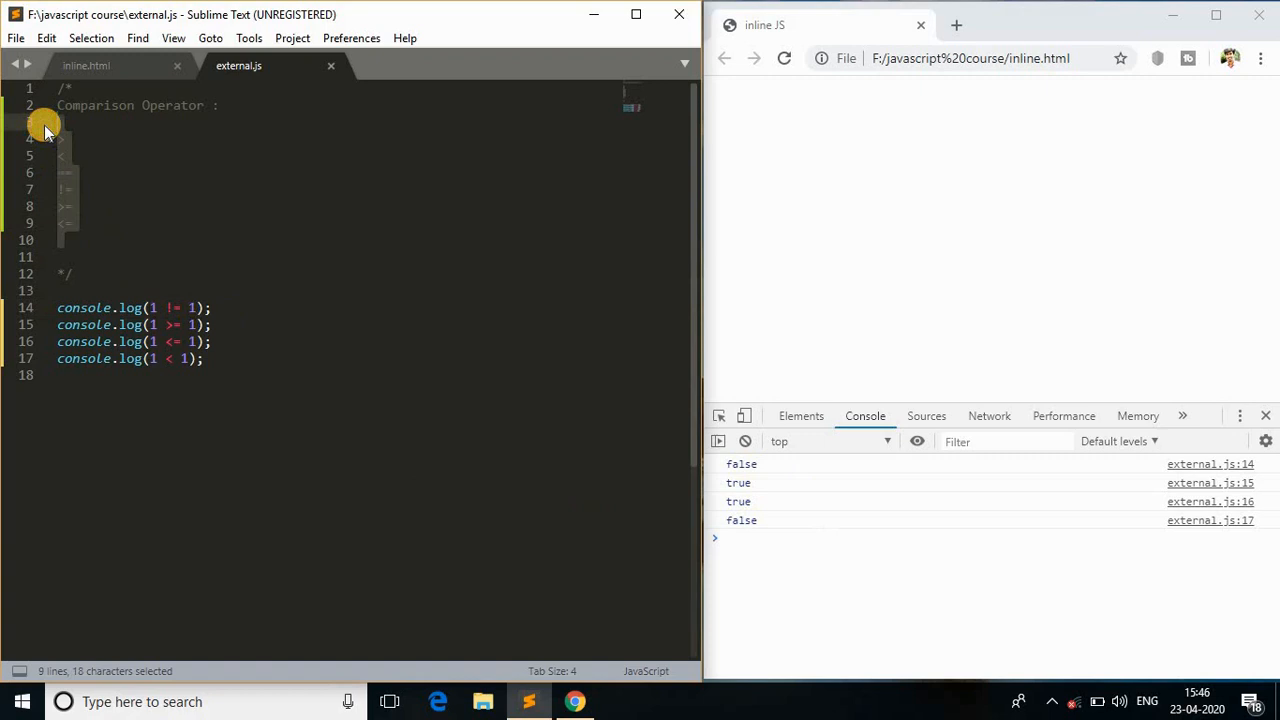
pyautogui.click(66, 150)
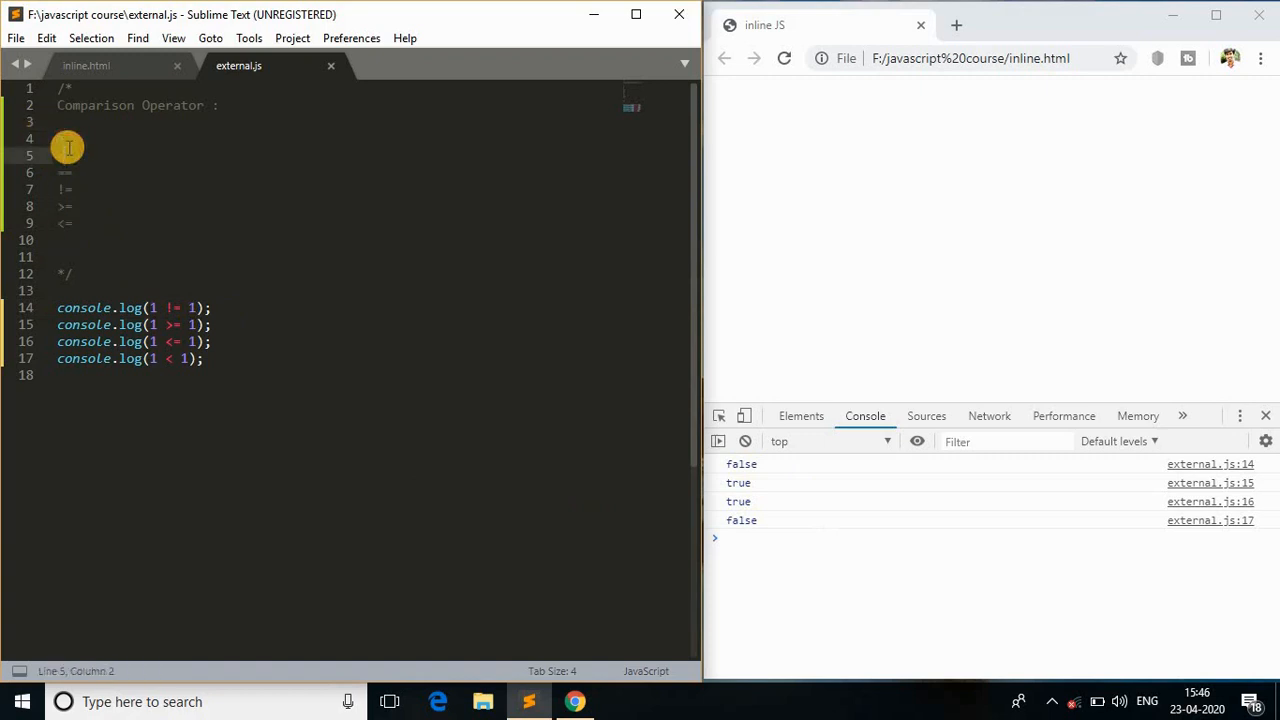